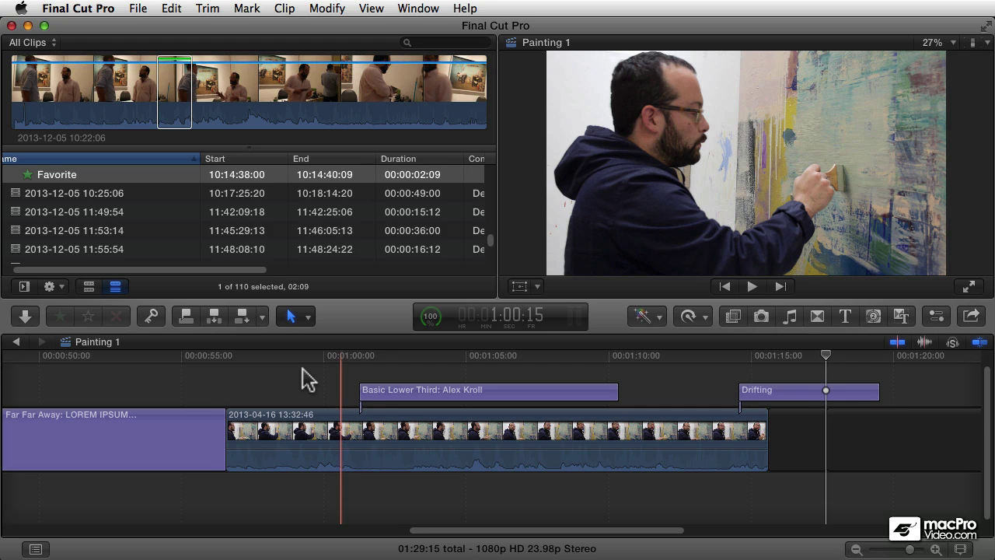
Open the Generators browser and look through the All, Backgrounds and Elements categories.
scroll(302, 368, right, 1)
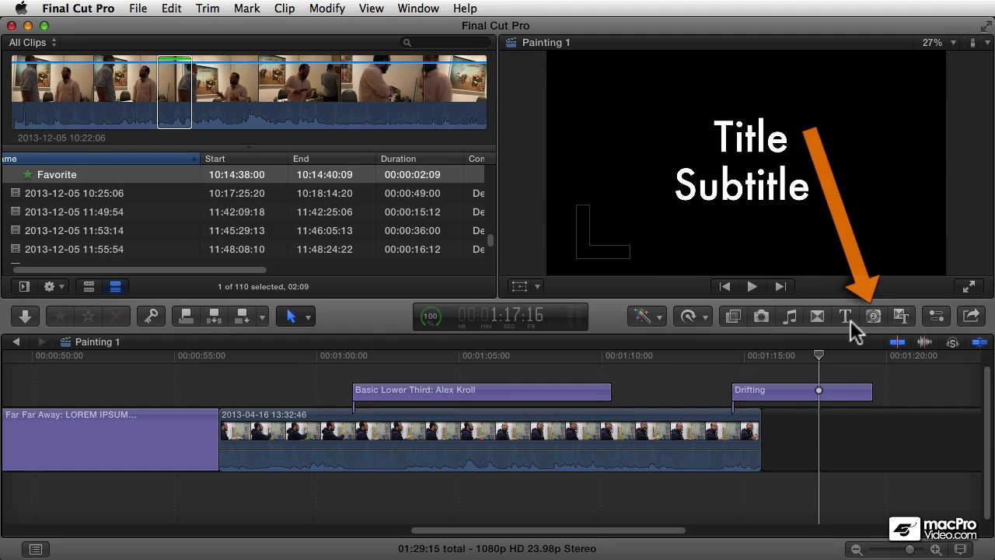
click(874, 318)
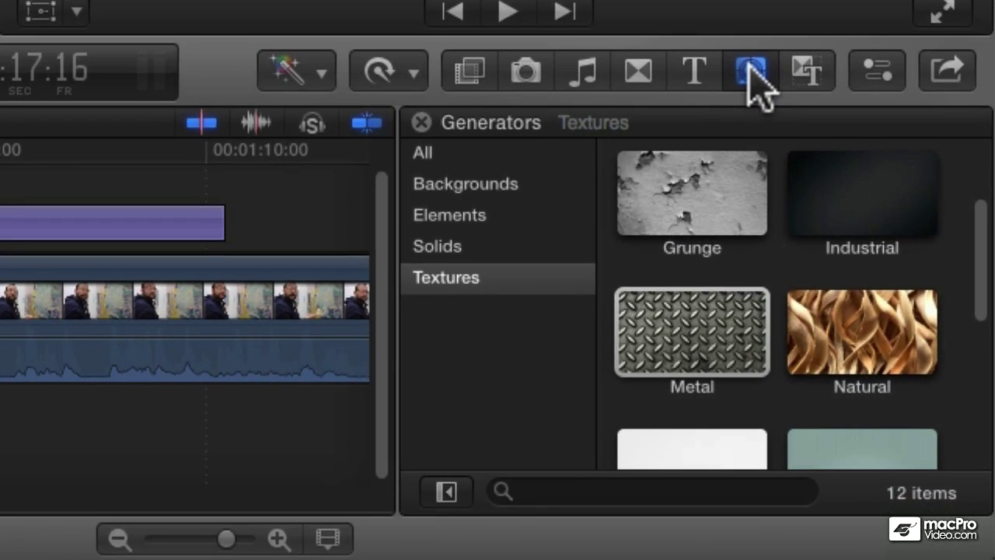
click(472, 153)
click(474, 184)
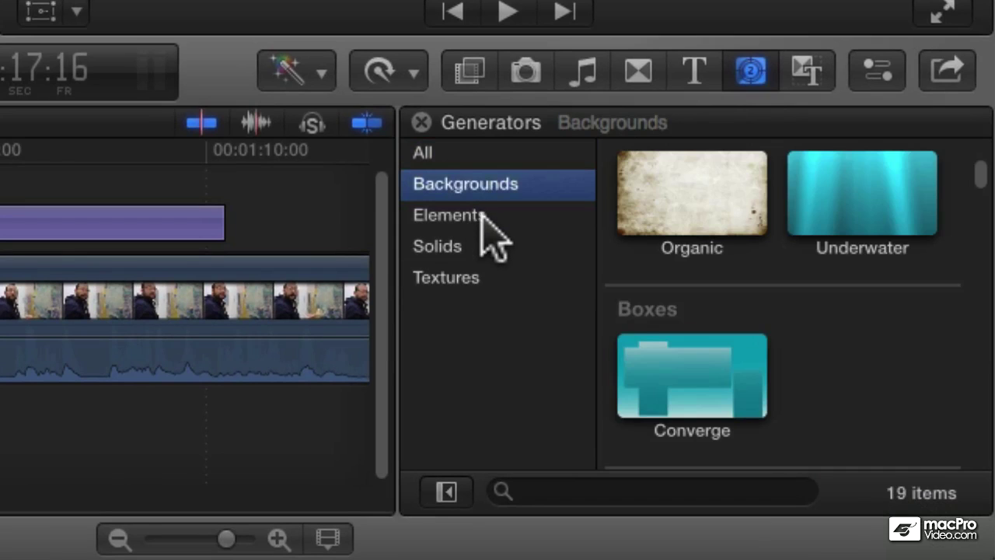
click(482, 217)
Browse Textures, then settle on the Solids category and scroll through its six solids.
click(478, 250)
click(479, 277)
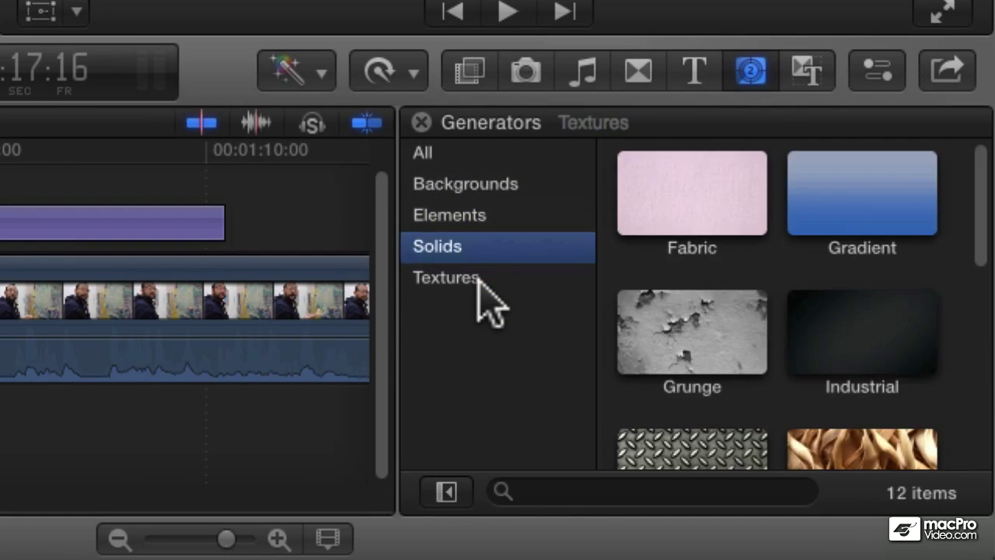
click(473, 249)
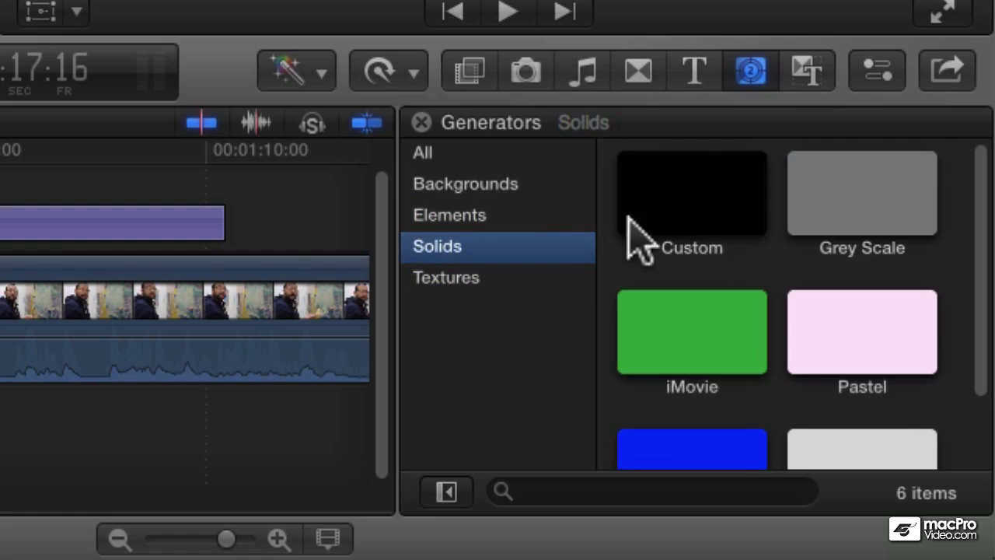
scroll(708, 190, down, 1)
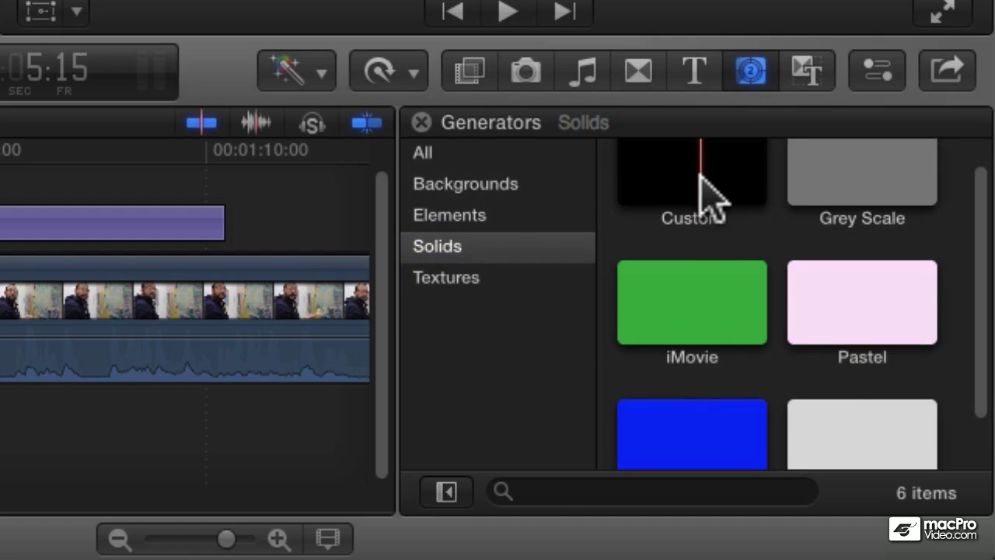
scroll(709, 257, down, 2)
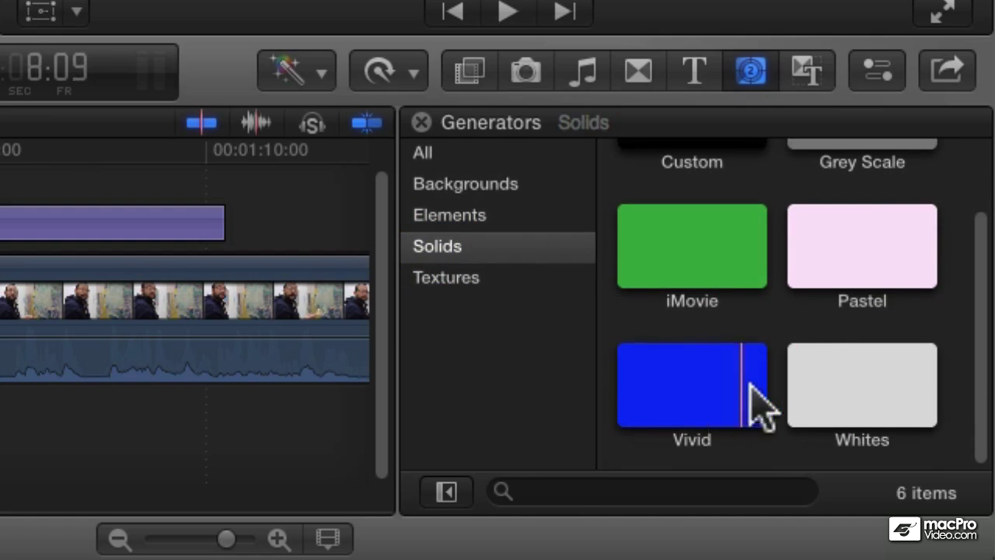
scroll(758, 408, up, 3)
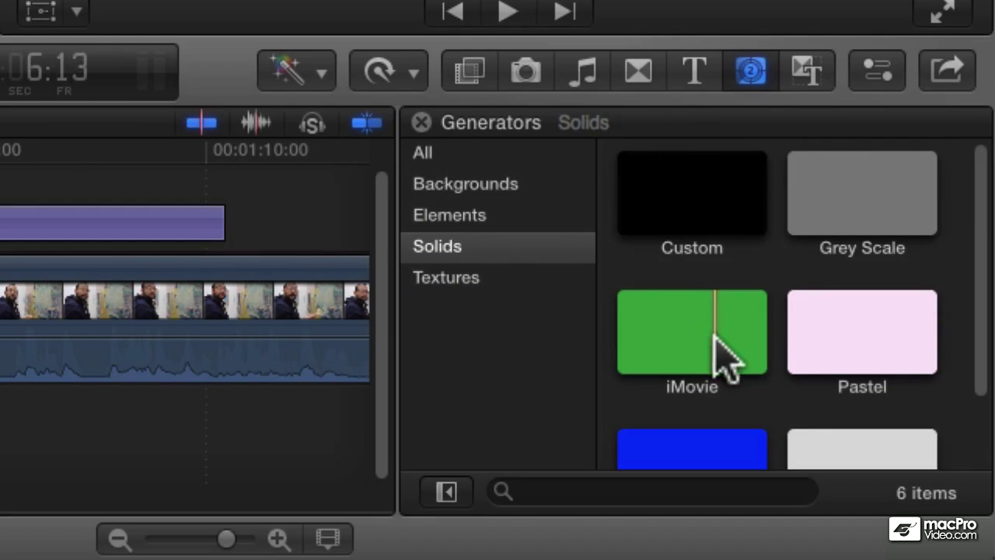
scroll(688, 350, down, 3)
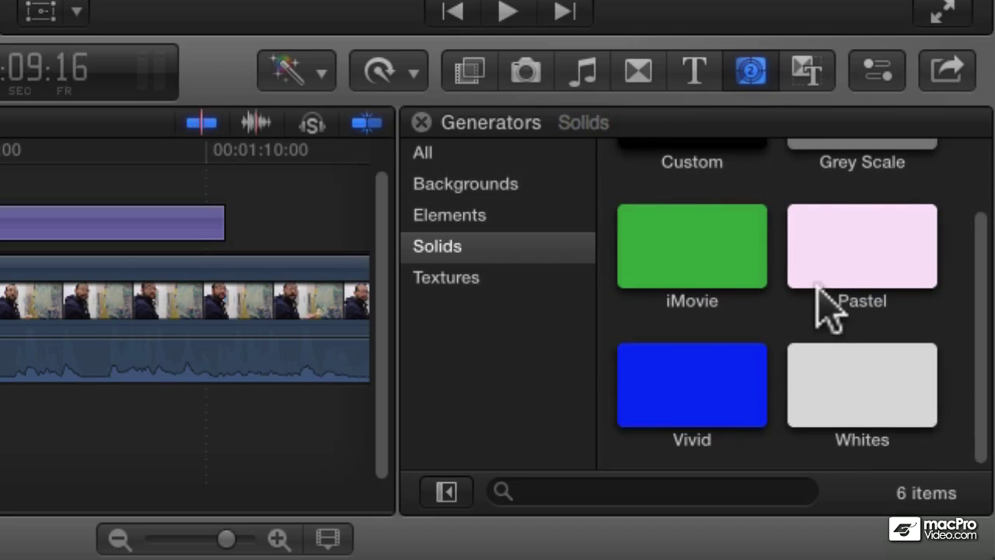
scroll(812, 342, up, 2)
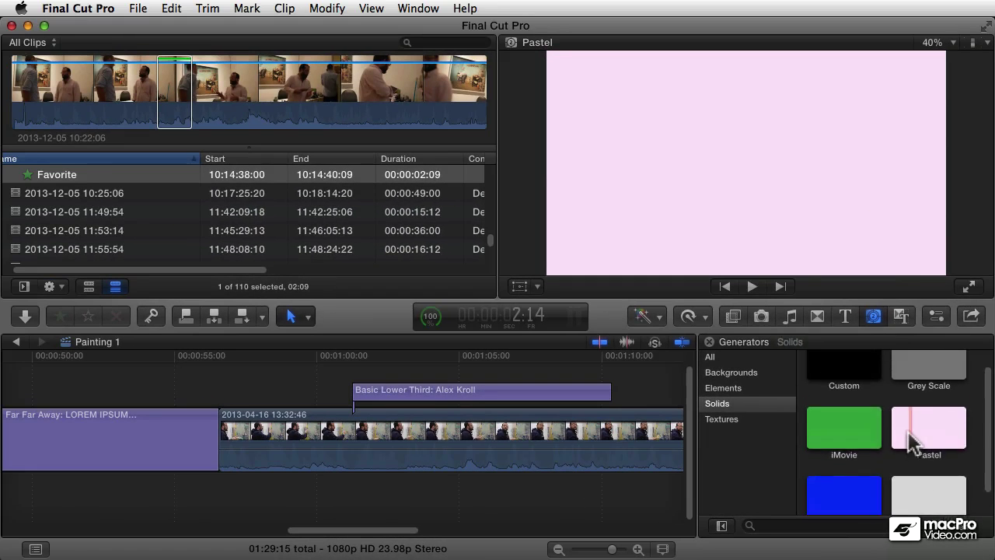
Append the Whites solid to the end of the timeline and select it.
scroll(911, 443, down, 1)
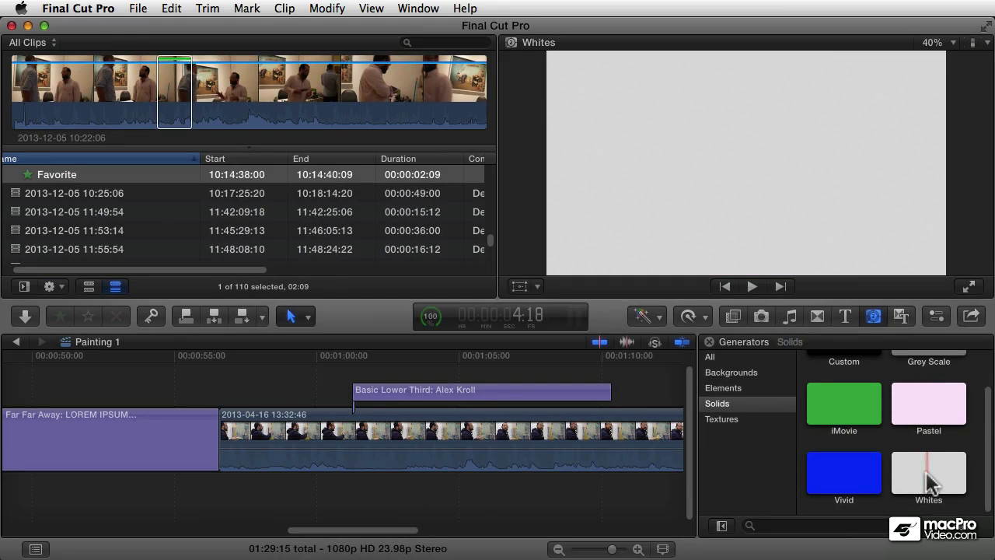
key(e)
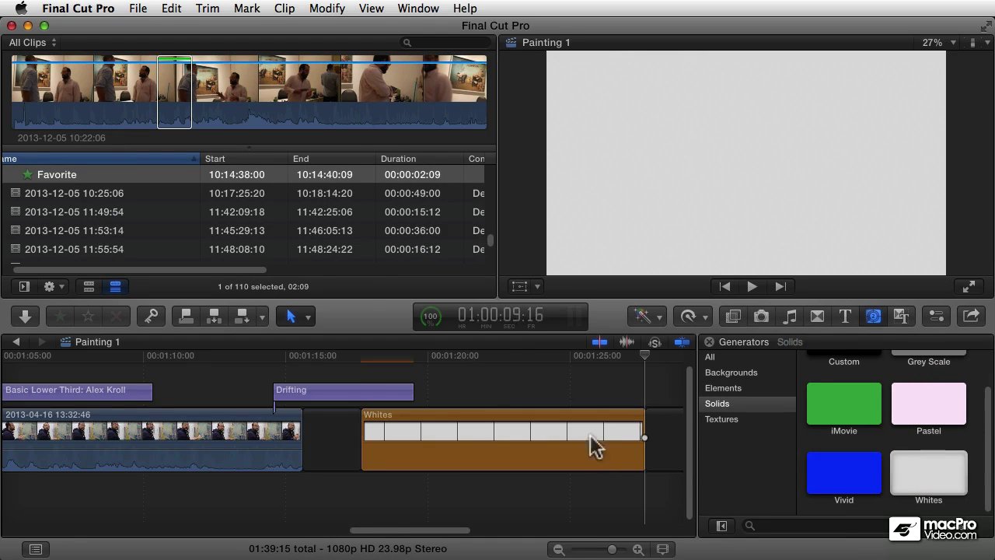
mouse_move(404, 356)
mouse_down()
mouse_move(475, 361)
mouse_move(393, 361)
mouse_up()
click(458, 436)
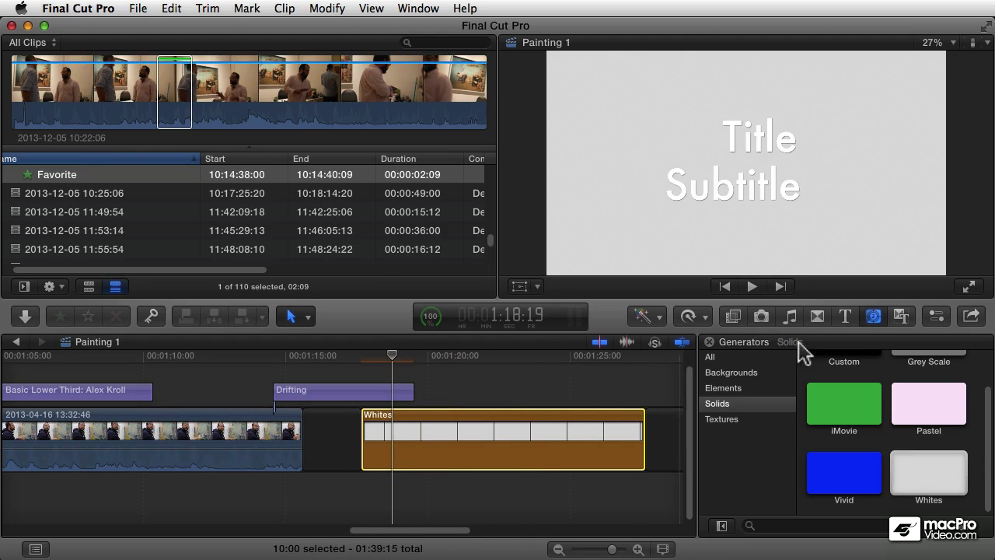
Show the Whites generator settings and try the antique white, bright white and cream colours.
click(937, 316)
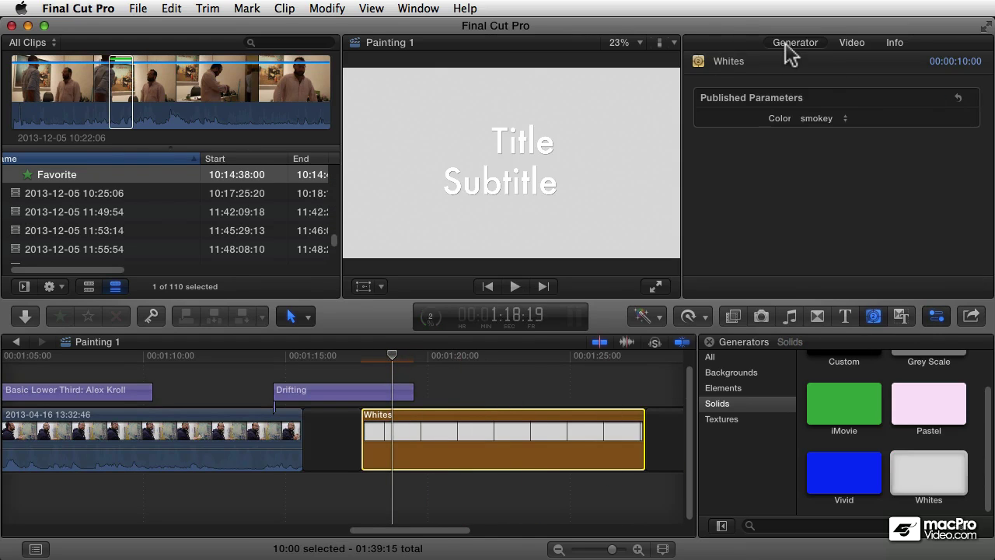
click(823, 120)
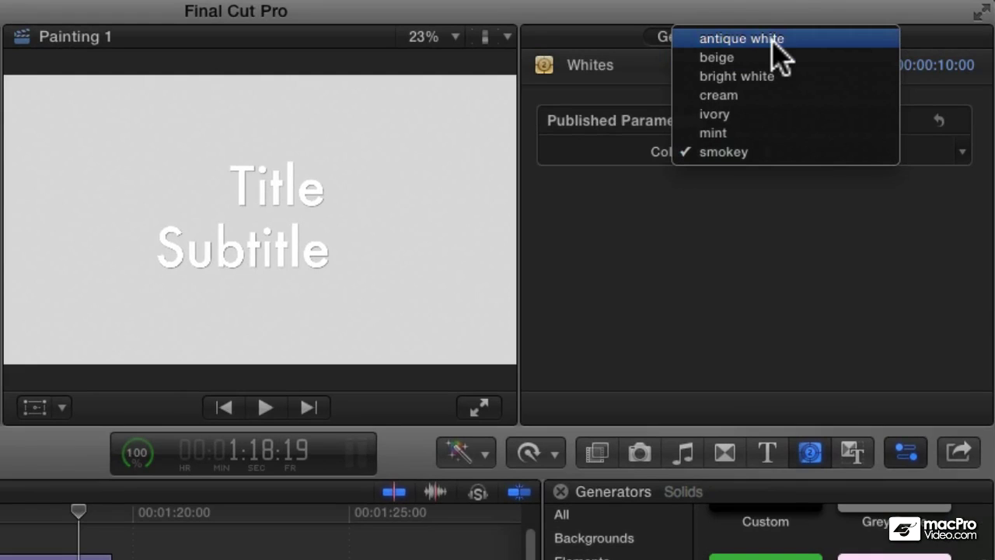
click(774, 40)
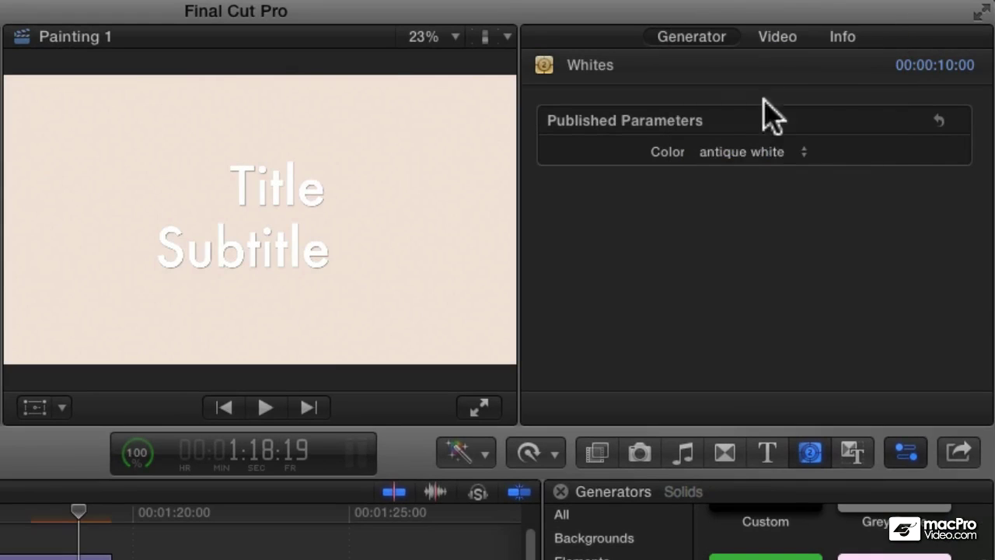
click(754, 154)
click(766, 190)
click(750, 152)
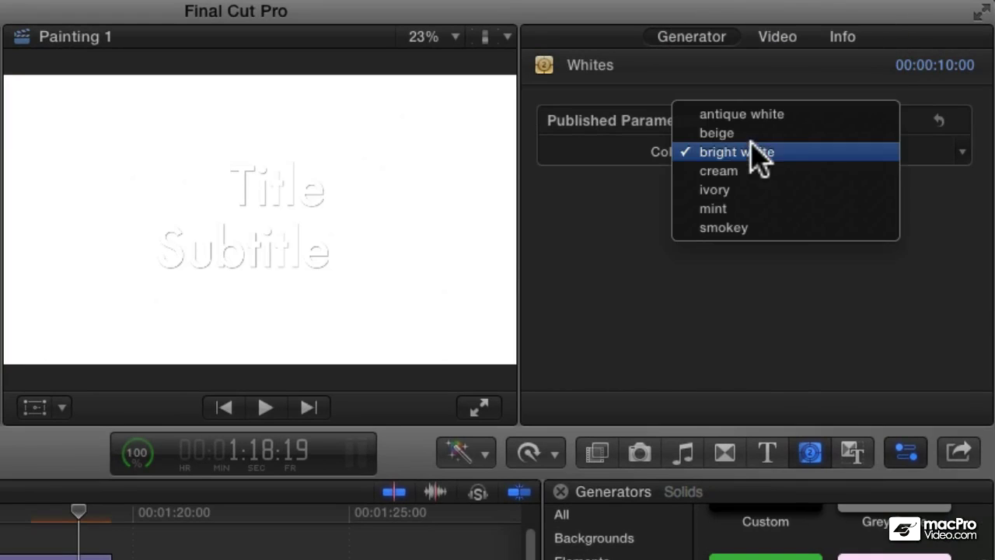
click(739, 171)
Try ivory and mint, then set the solid's Color back to smokey.
click(735, 152)
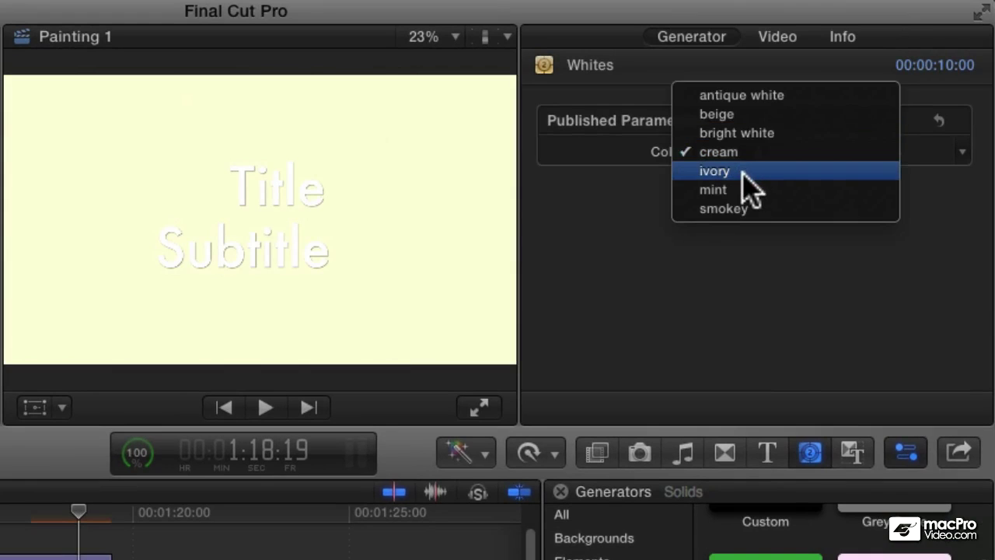
click(738, 168)
click(719, 153)
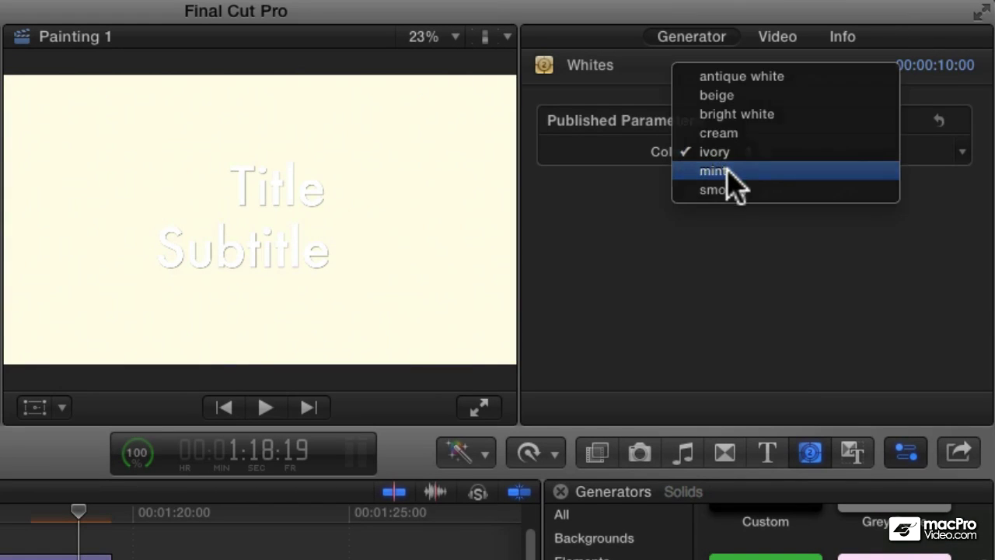
click(727, 170)
click(727, 153)
click(733, 186)
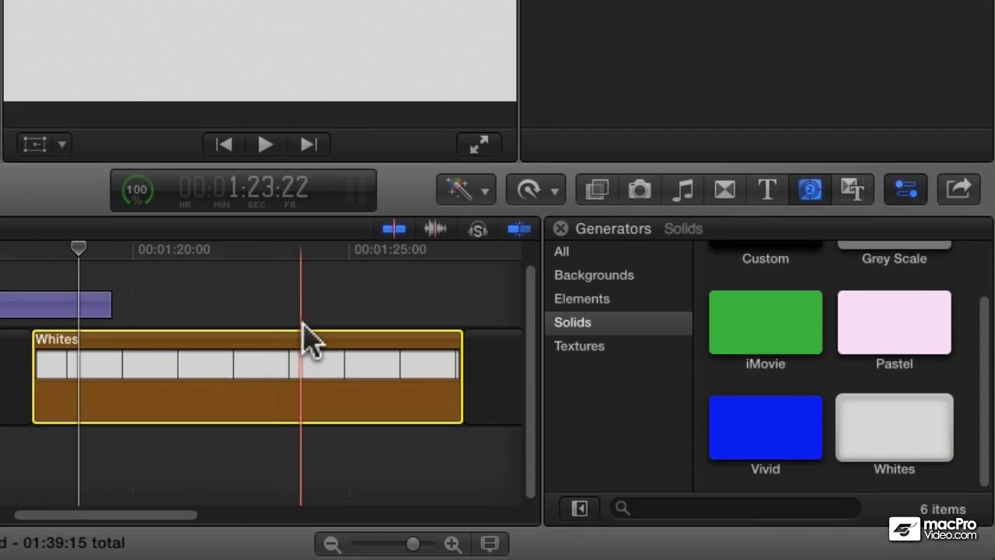
Delete the Whites clip, add an iMovie solid at the playhead, and set its Color to Red.
key(Delete)
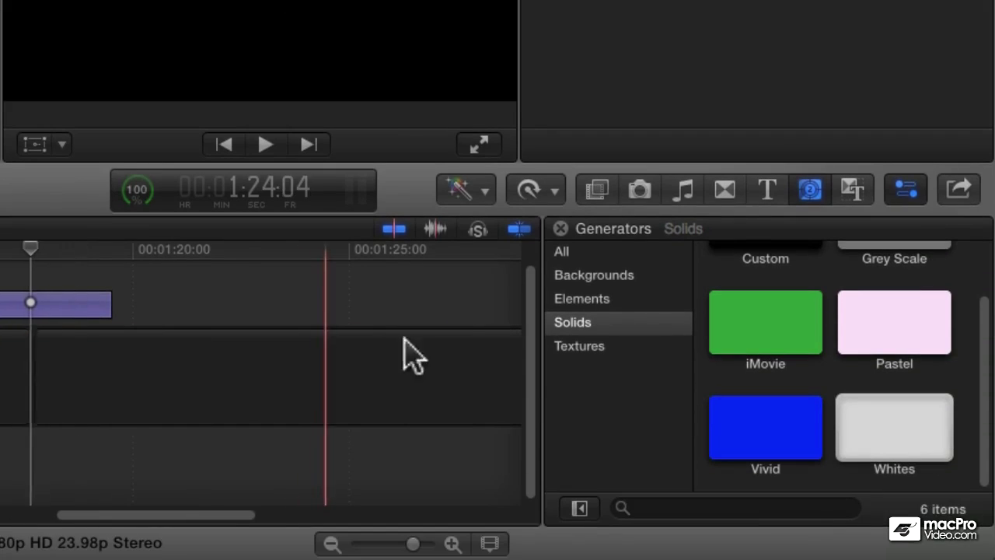
scroll(855, 333, up, 1)
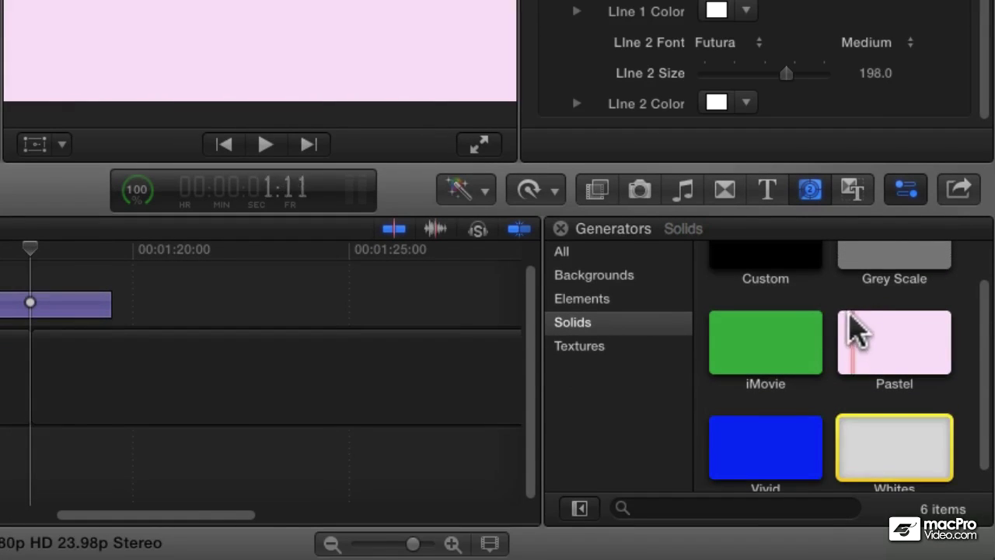
click(767, 345)
key(w)
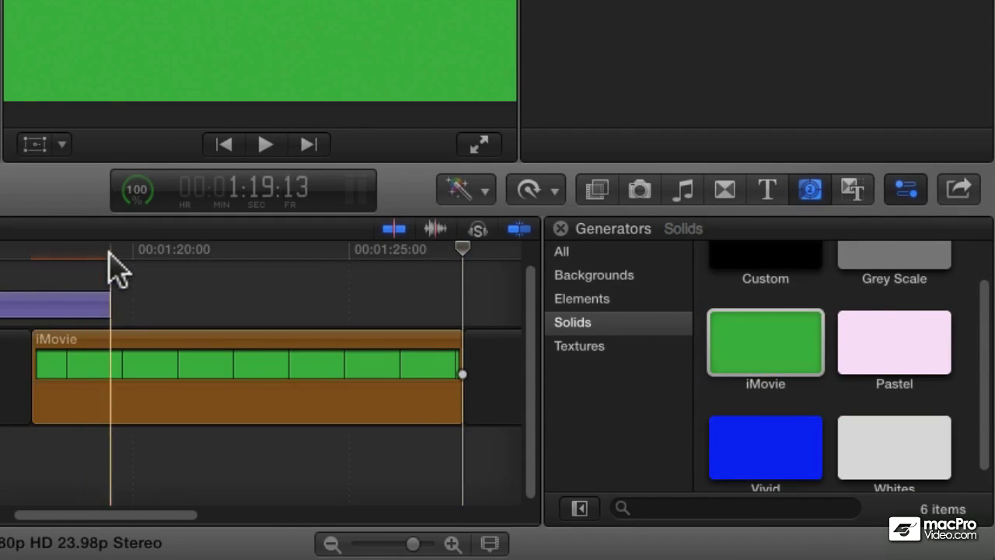
click(151, 344)
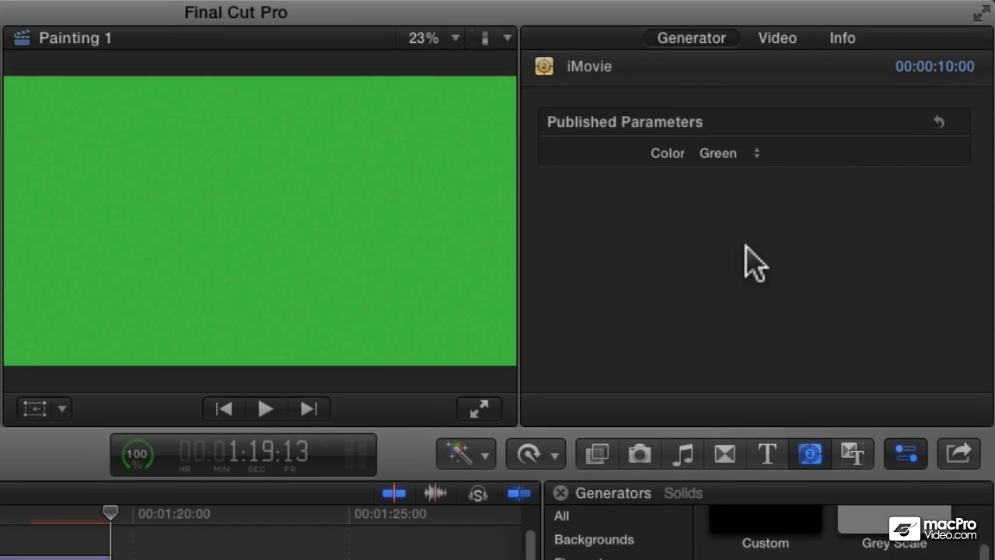
click(736, 154)
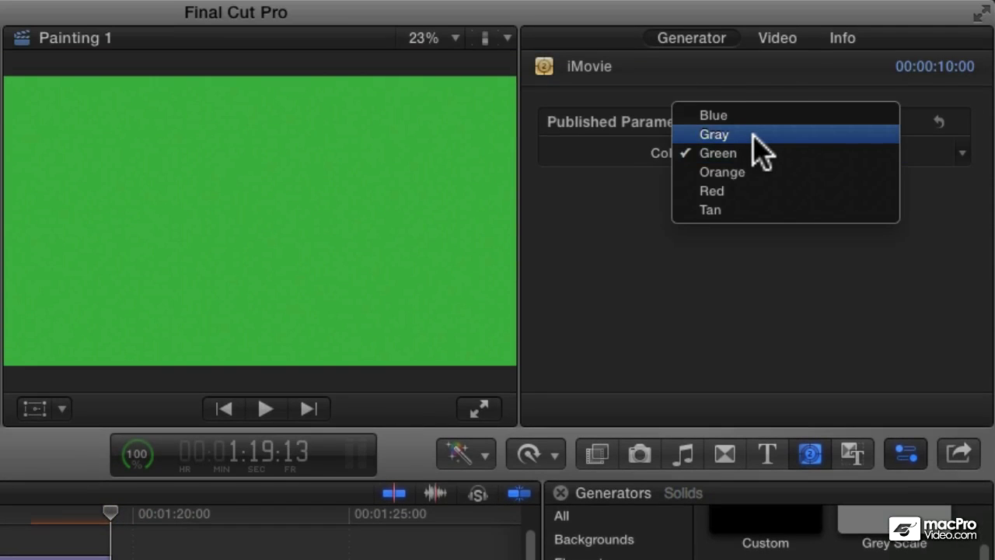
click(748, 192)
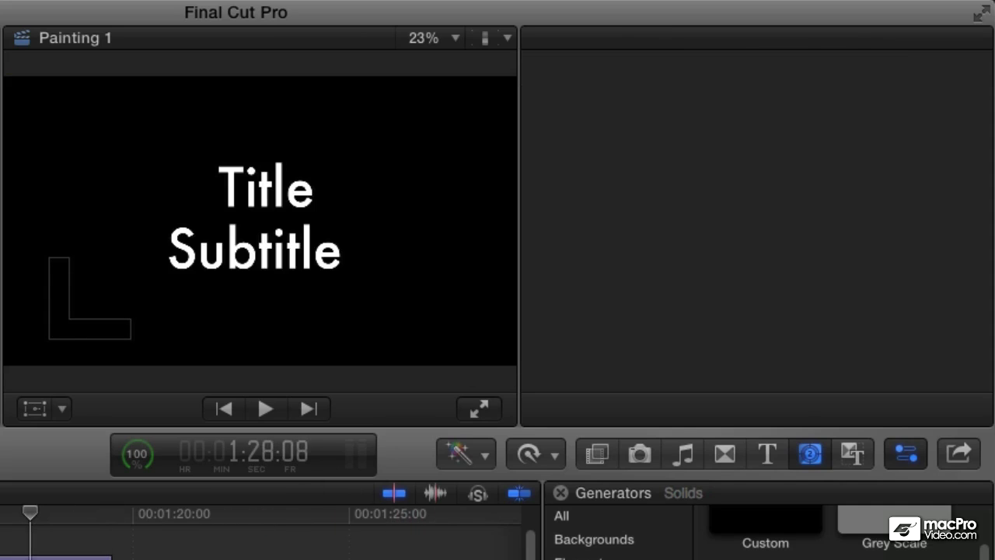
Add a Custom solid, change its colour from green to pale yellow, and park the playhead on it.
click(767, 535)
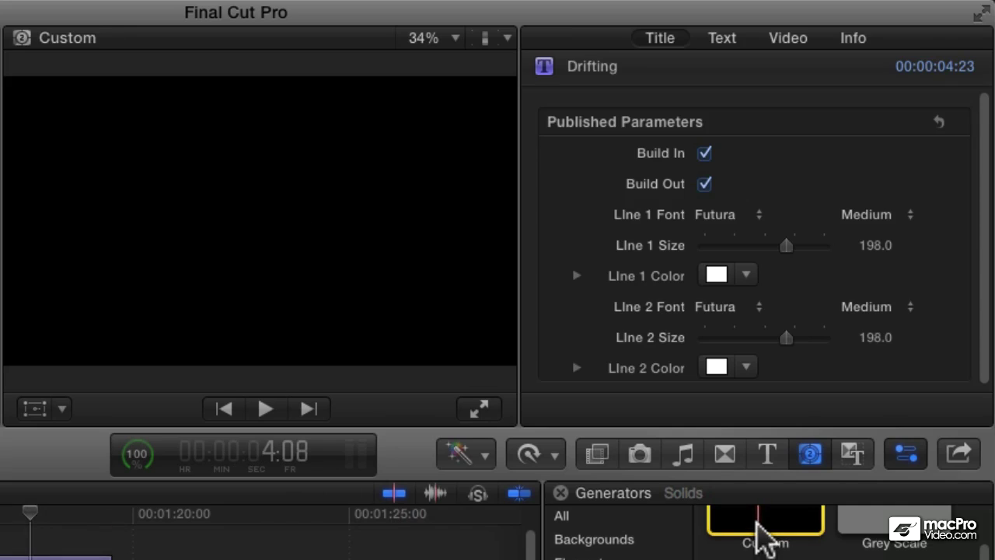
key(w)
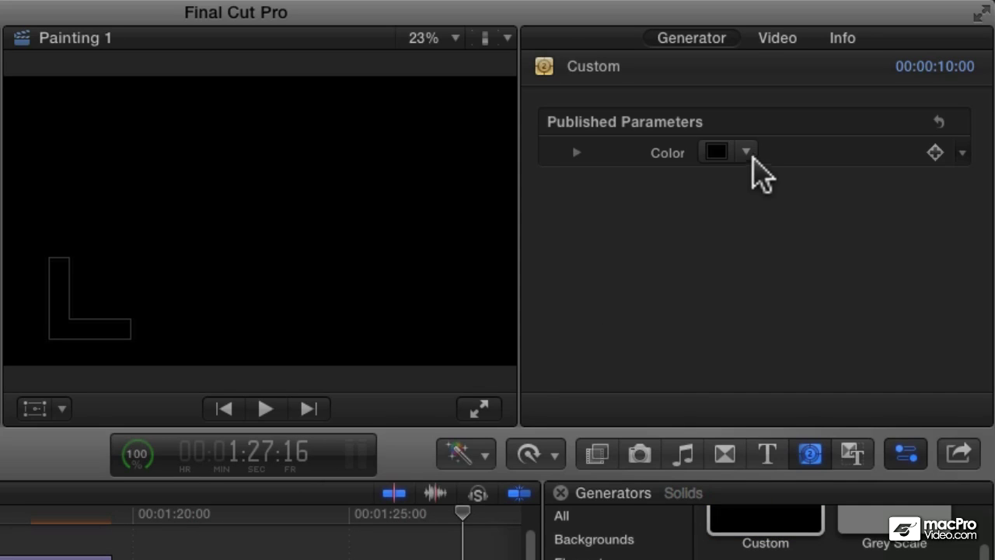
drag(747, 152, 777, 246)
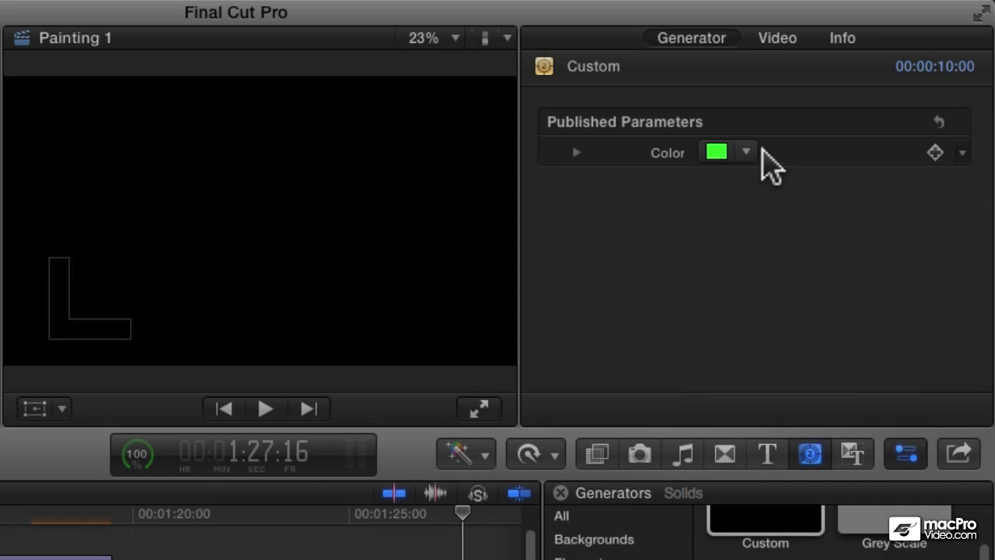
drag(748, 163, 778, 190)
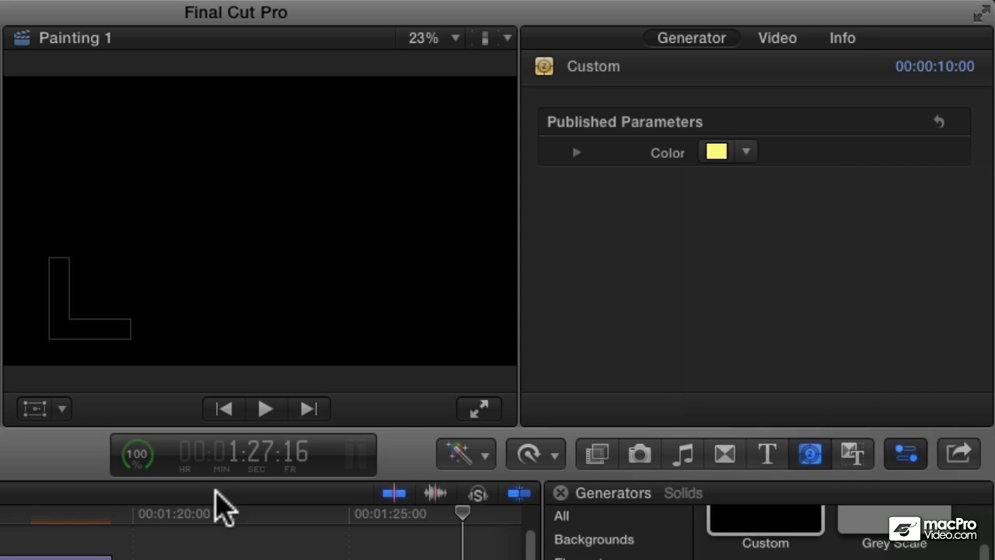
click(223, 510)
drag(748, 155, 726, 148)
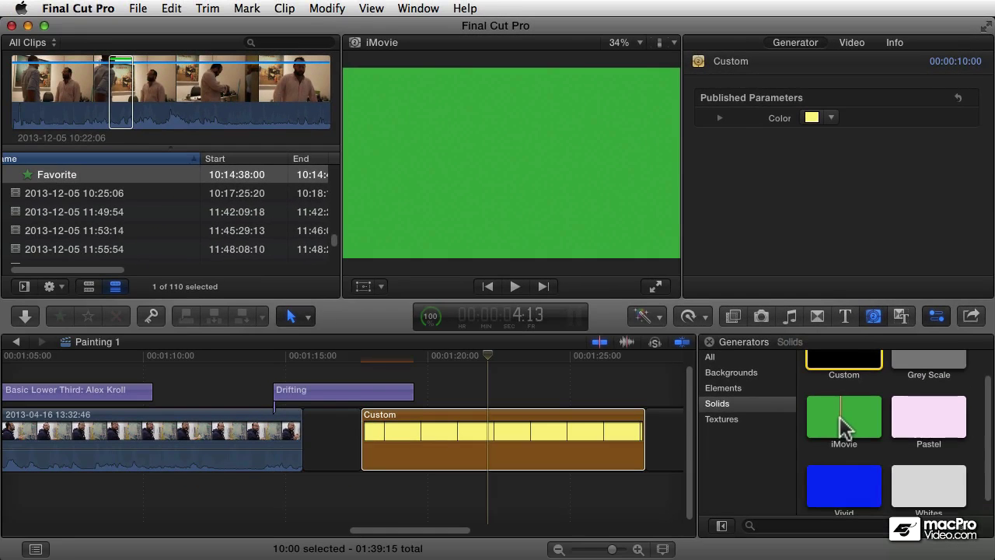
scroll(844, 427, up, 1)
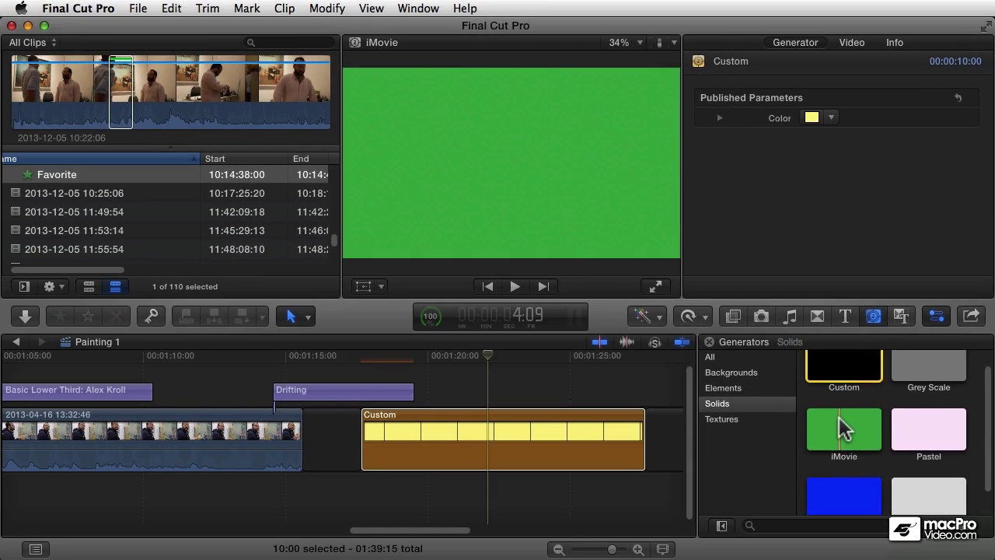
Show the Textures category and scroll down to the Stone and Wood thumbnails.
scroll(843, 428, up, 1)
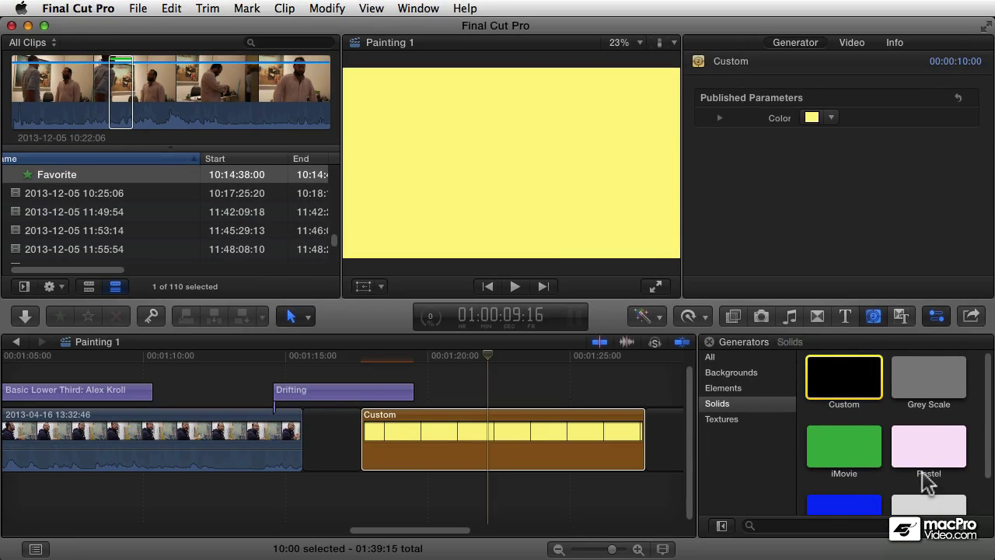
scroll(928, 467, down, 1)
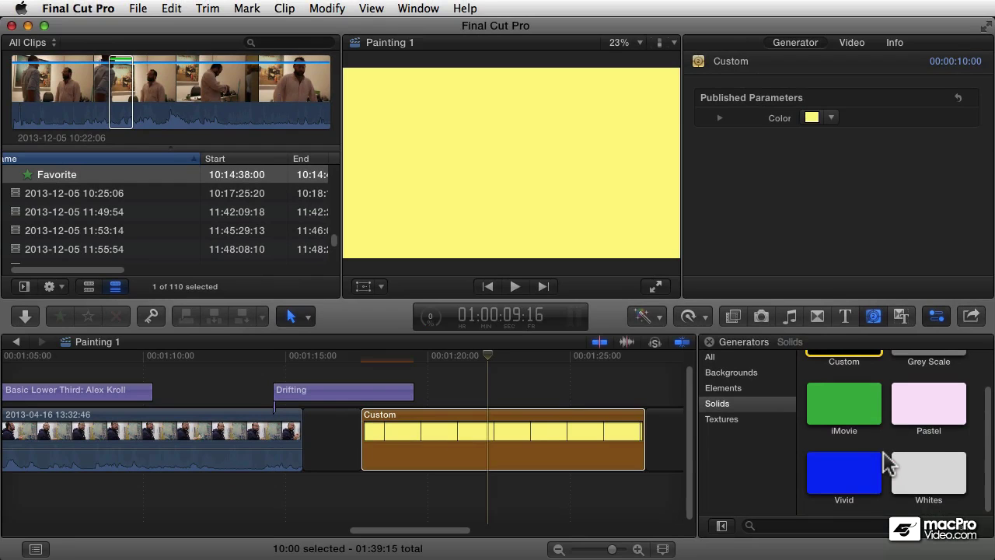
click(725, 424)
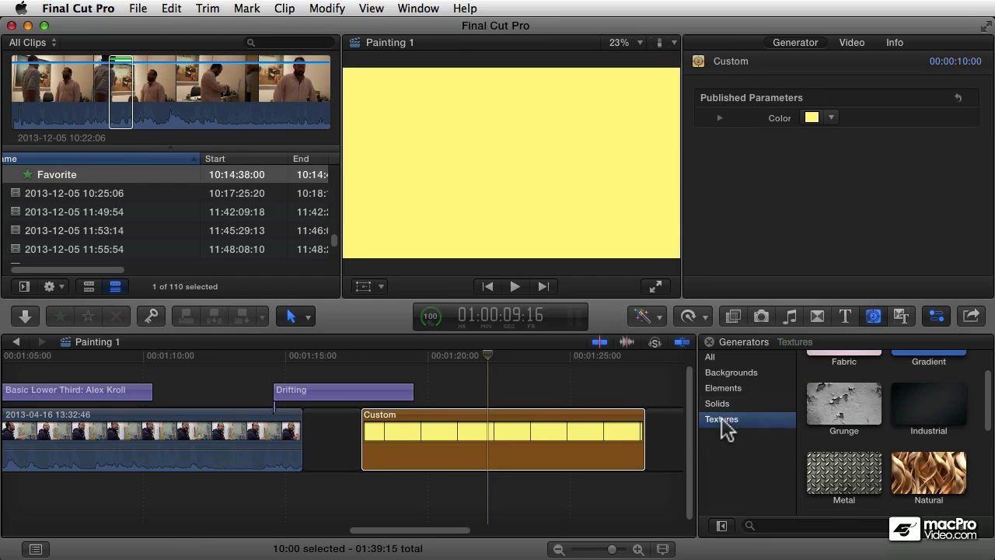
scroll(834, 431, up, 1)
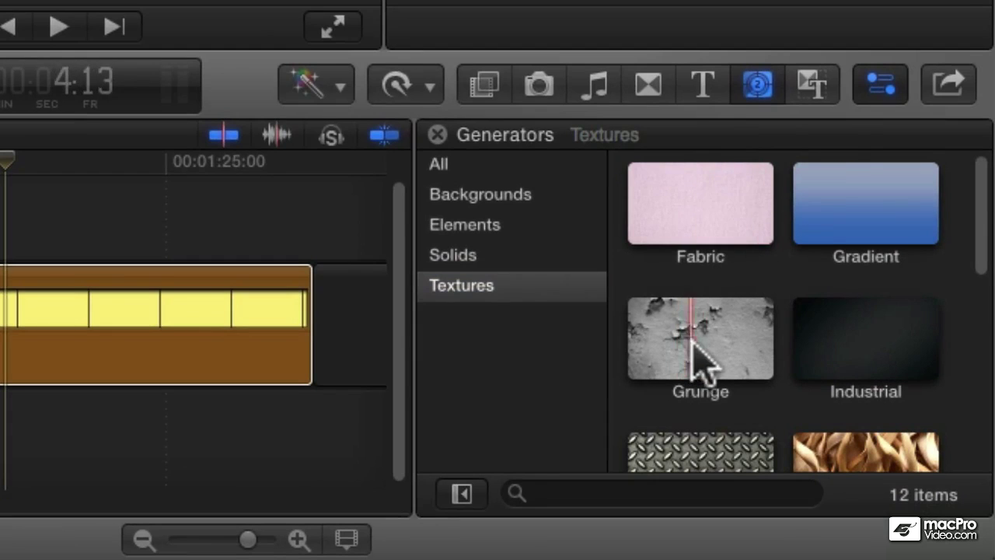
scroll(882, 354, down, 3)
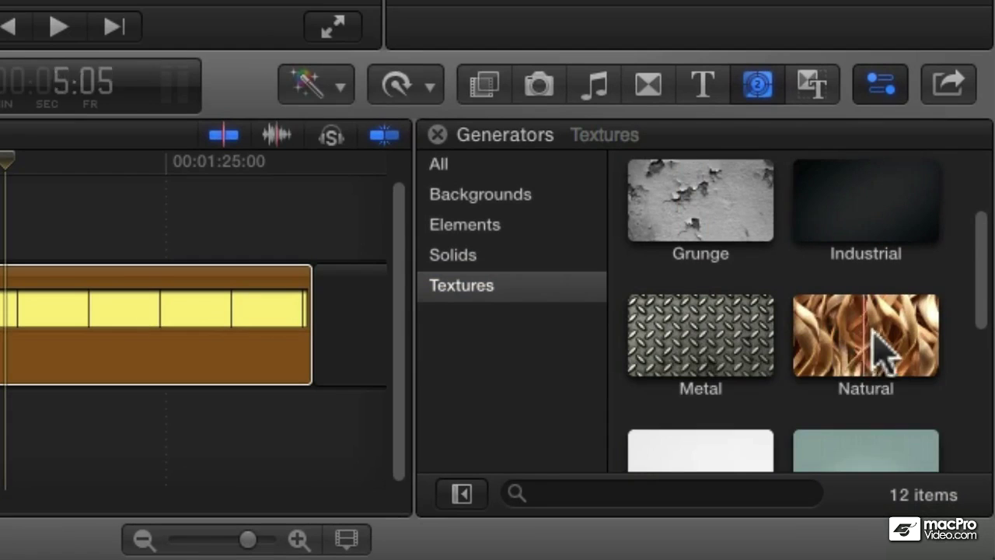
scroll(675, 359, down, 4)
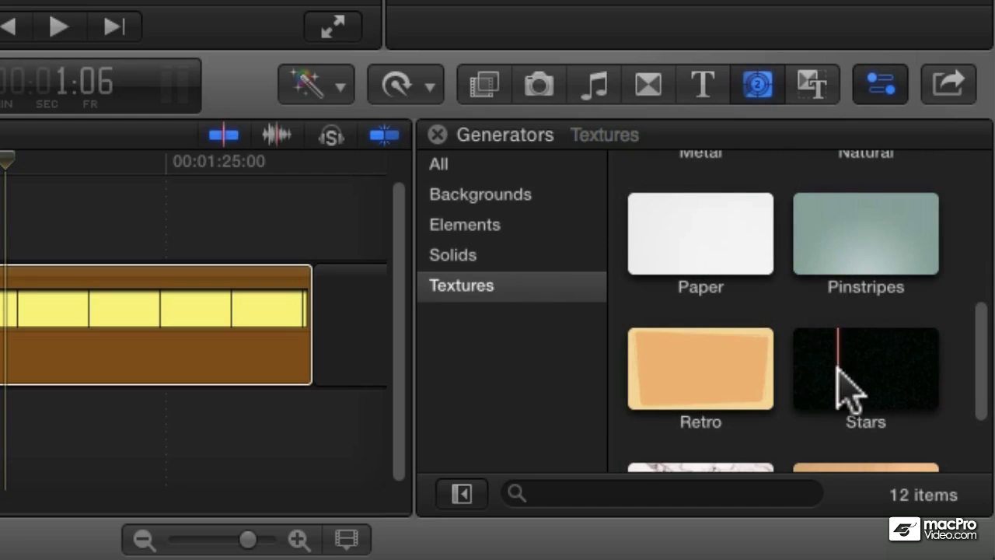
scroll(700, 373, down, 2)
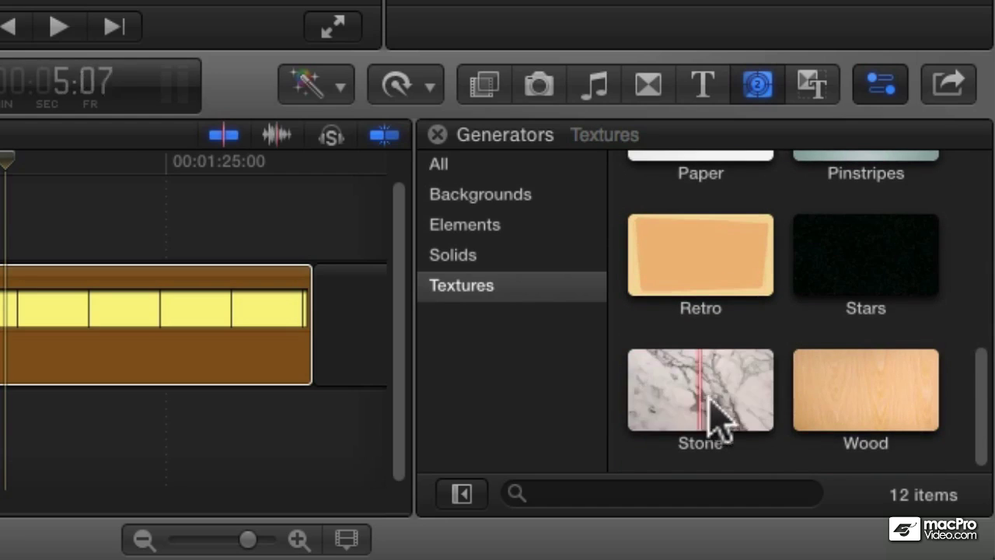
Choose the Wood generator and set its Type to Walnut 2 after trying Cherry 1 and Poplar 2.
click(857, 402)
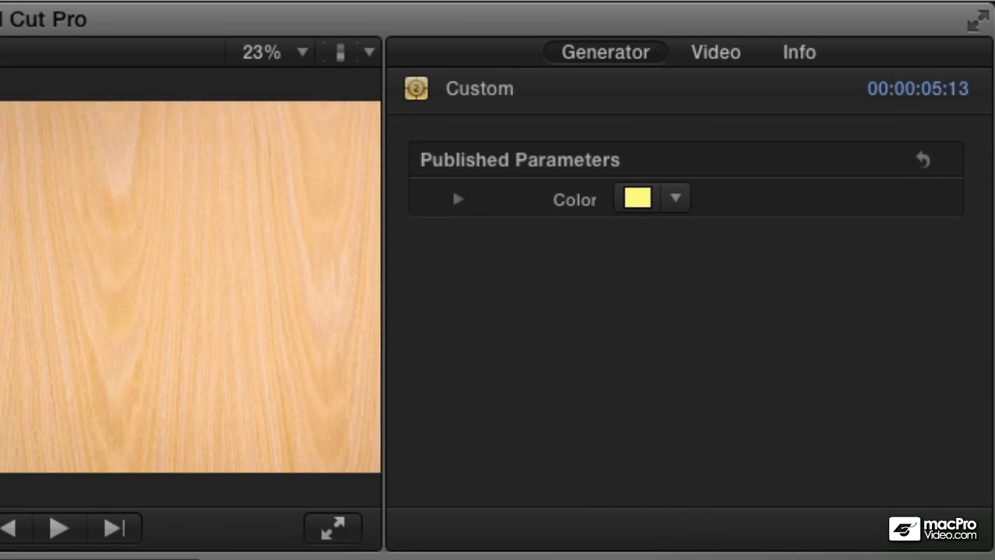
click(661, 200)
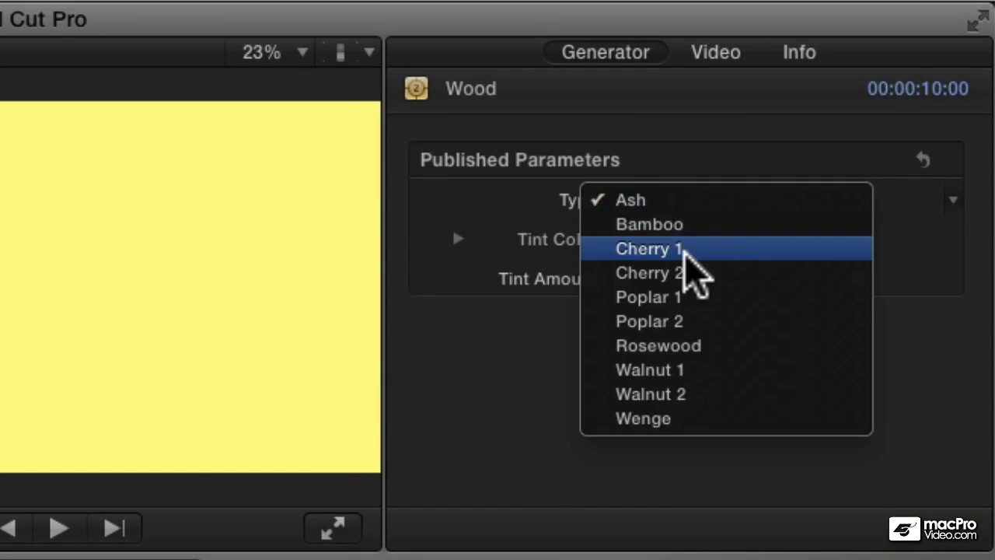
click(693, 267)
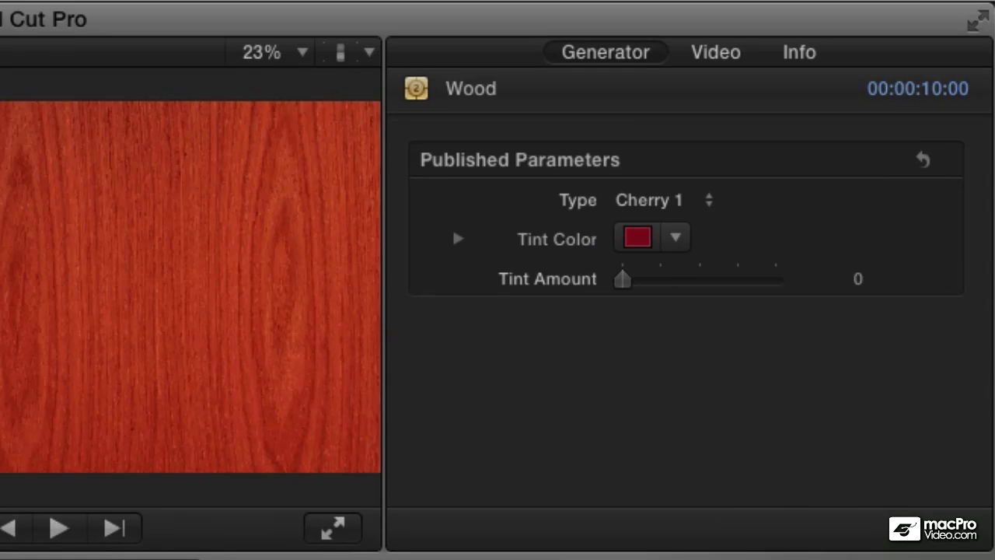
click(653, 199)
click(700, 272)
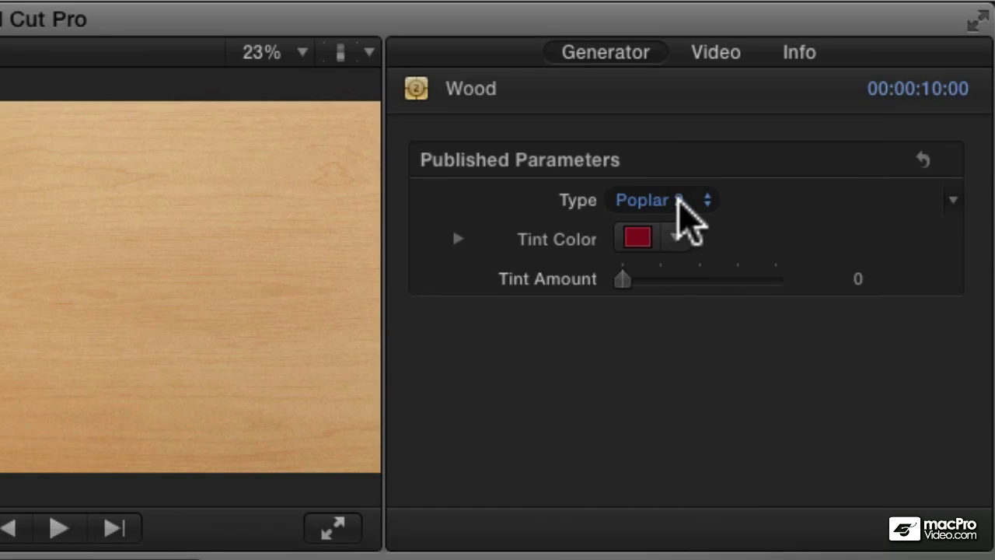
click(673, 200)
click(674, 272)
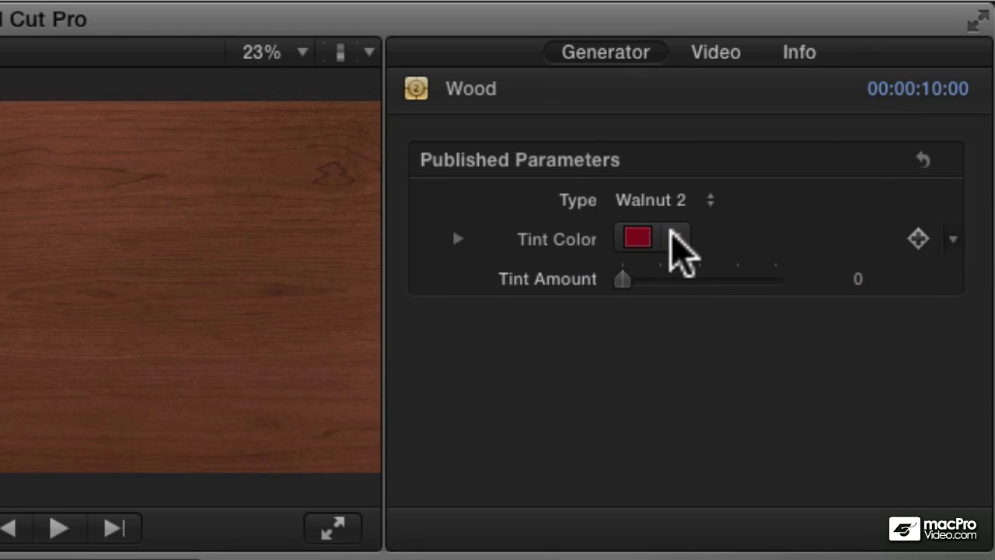
Give the Walnut 2 wood a green tint at 0.75 amount.
drag(624, 278, 755, 334)
click(675, 238)
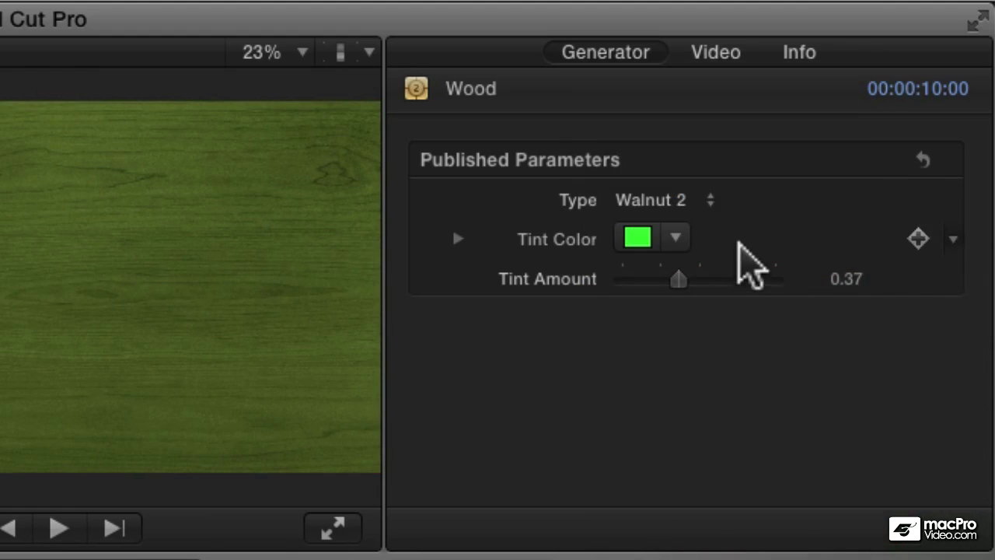
drag(677, 281, 651, 282)
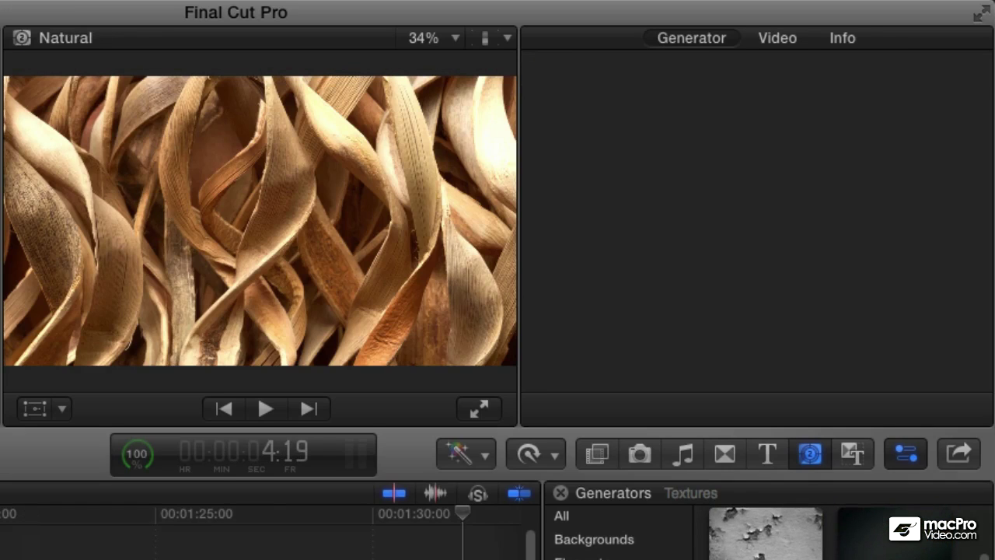
Select the Natural clip and try Bark 1, Bamboo 3, Grass and Wheat Grass 1 with more tint.
click(198, 548)
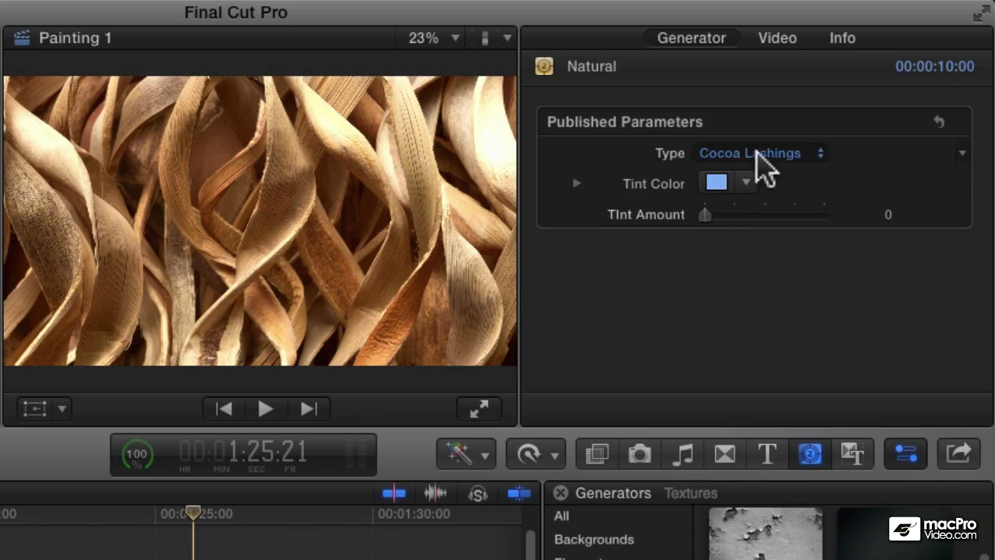
click(764, 153)
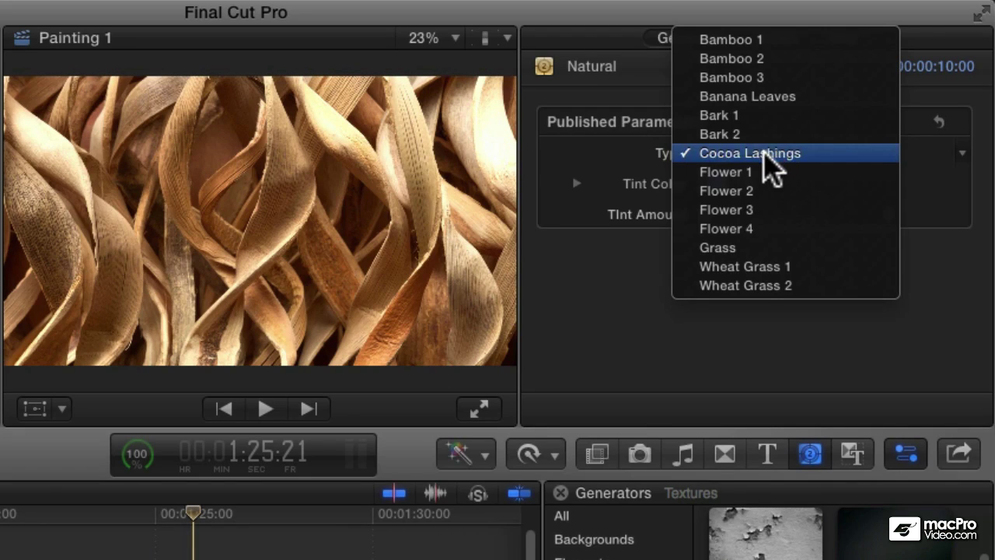
click(770, 117)
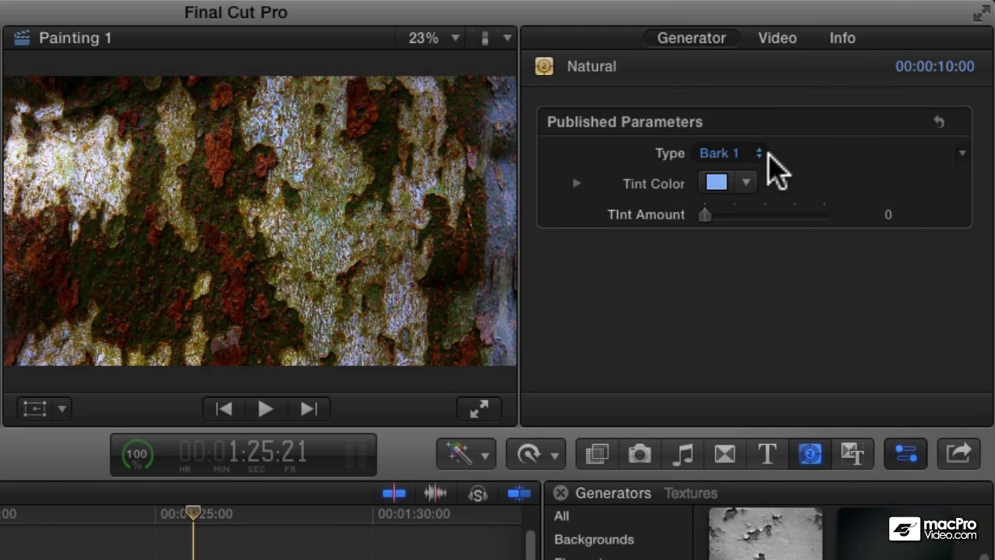
click(768, 153)
click(758, 118)
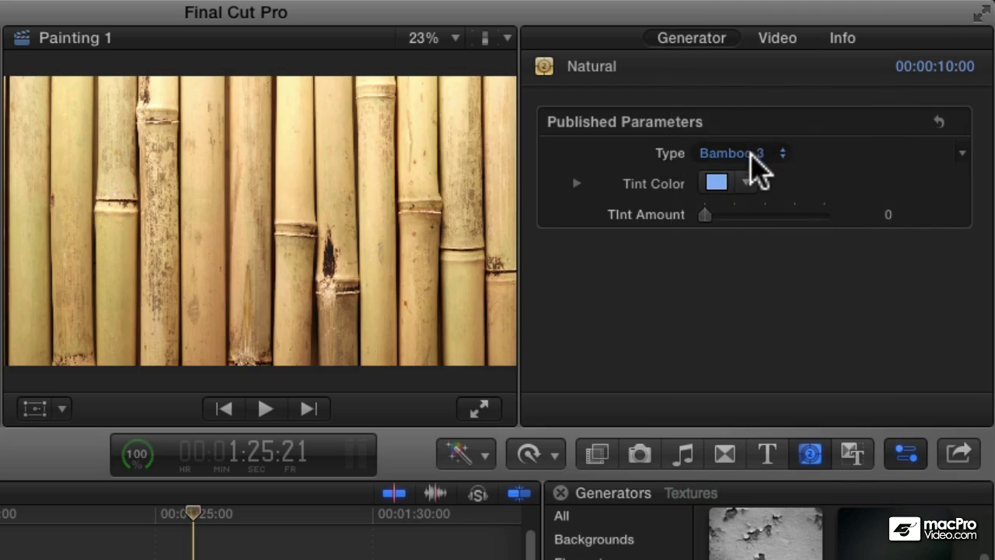
click(751, 153)
click(802, 313)
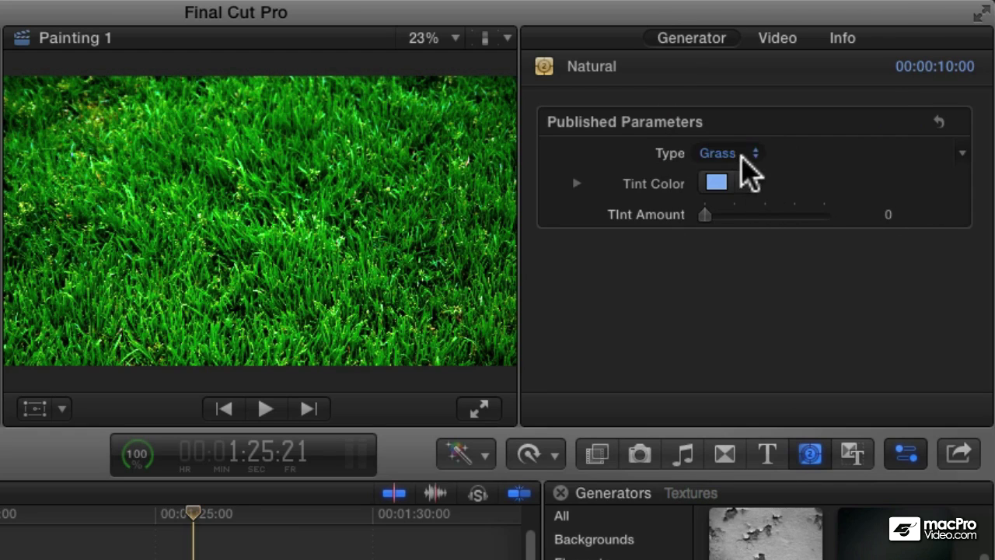
click(748, 168)
click(752, 172)
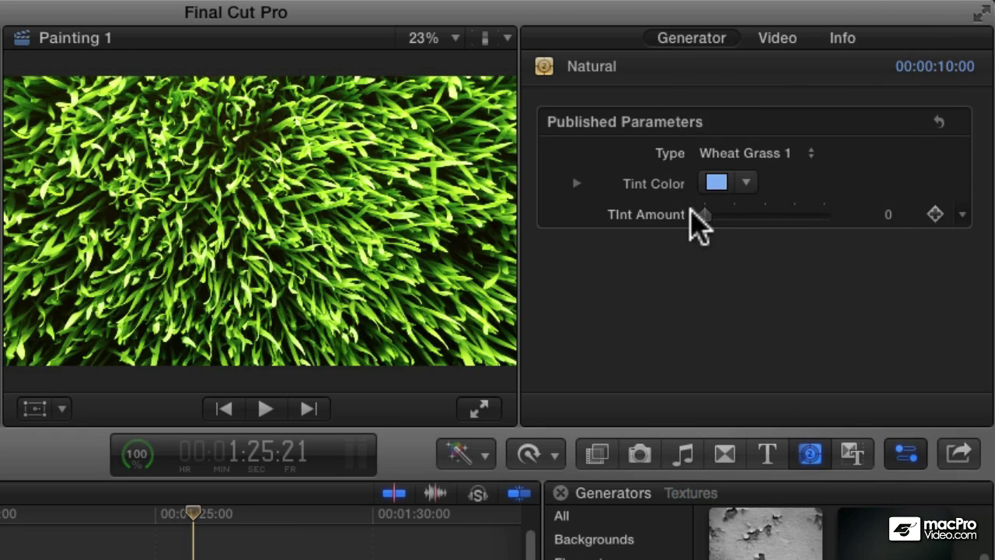
drag(702, 214, 787, 224)
Try Wheat Grass 2 at 0.14 tint, then Flower 4 at 0.6 tint.
click(772, 154)
click(784, 173)
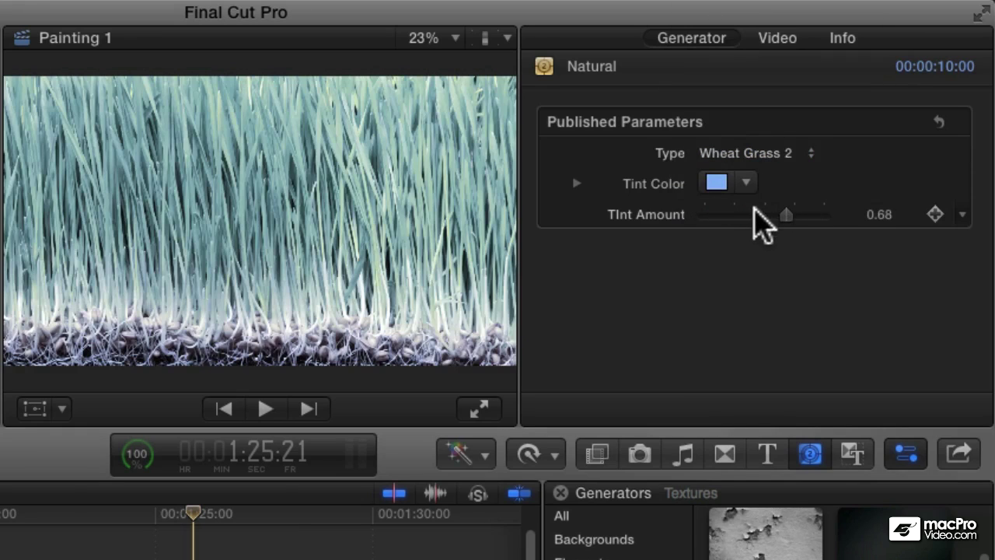
click(719, 214)
click(726, 155)
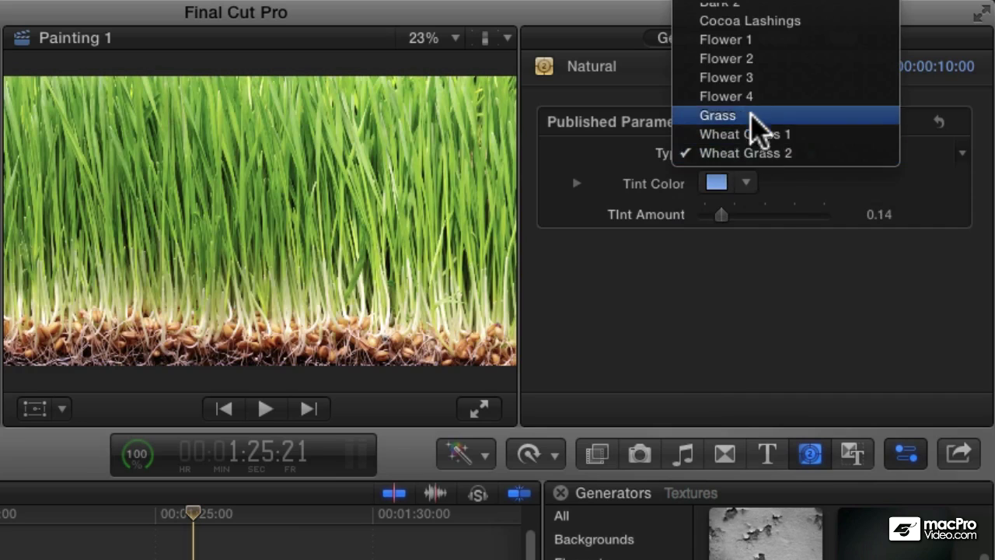
click(754, 99)
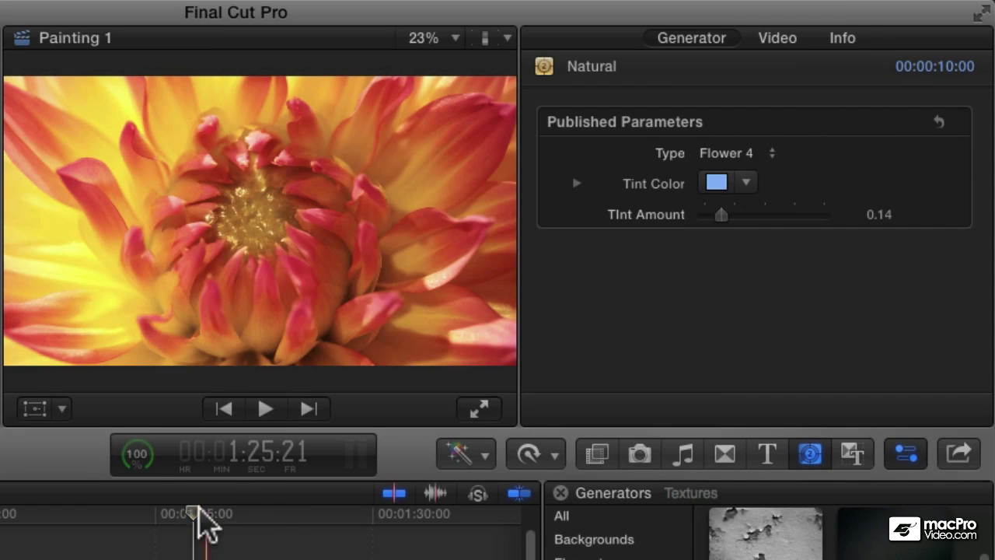
drag(194, 515, 280, 517)
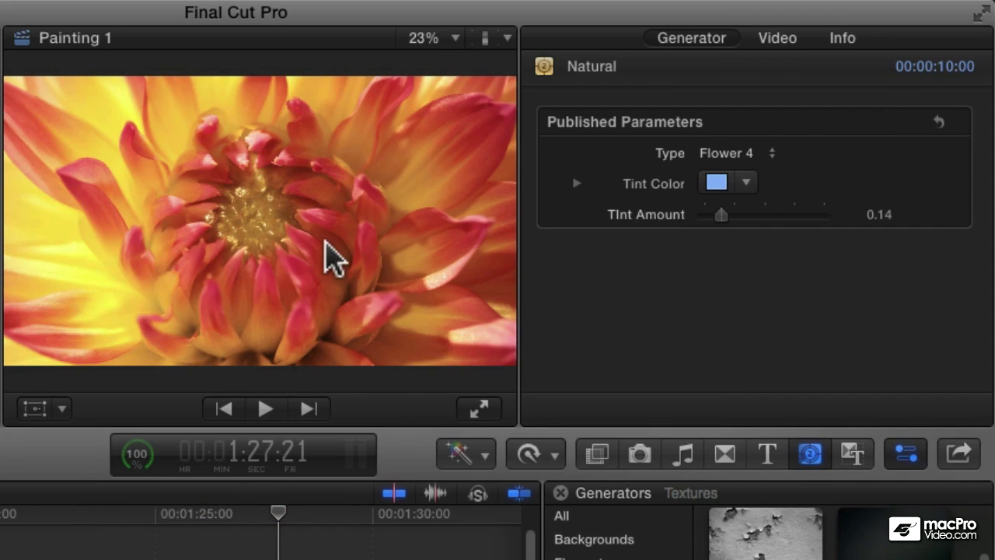
mouse_move(720, 215)
mouse_down()
mouse_move(777, 215)
mouse_move(735, 215)
mouse_up()
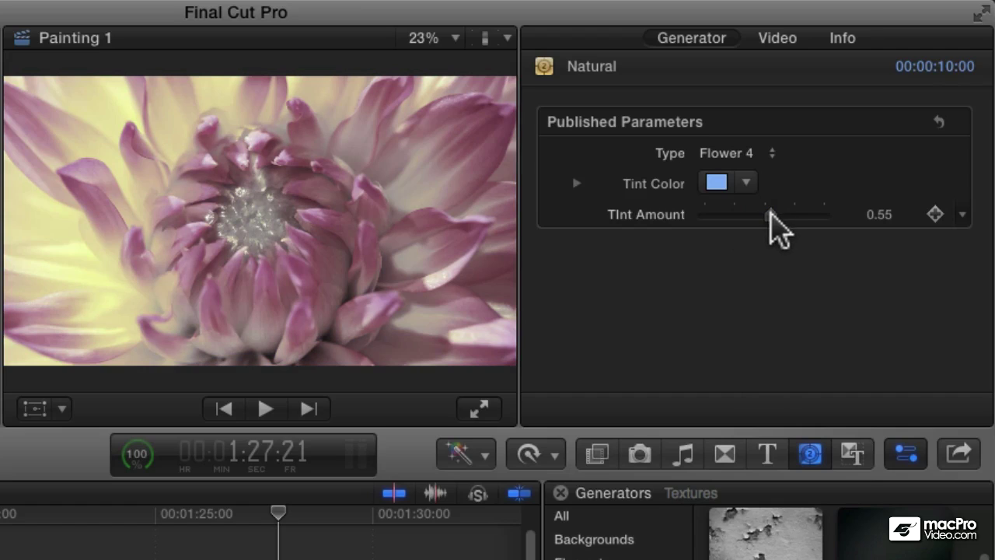
Set the Natural texture to Bark 2 and raise its tint so the bark looks bluer.
click(753, 153)
click(764, 59)
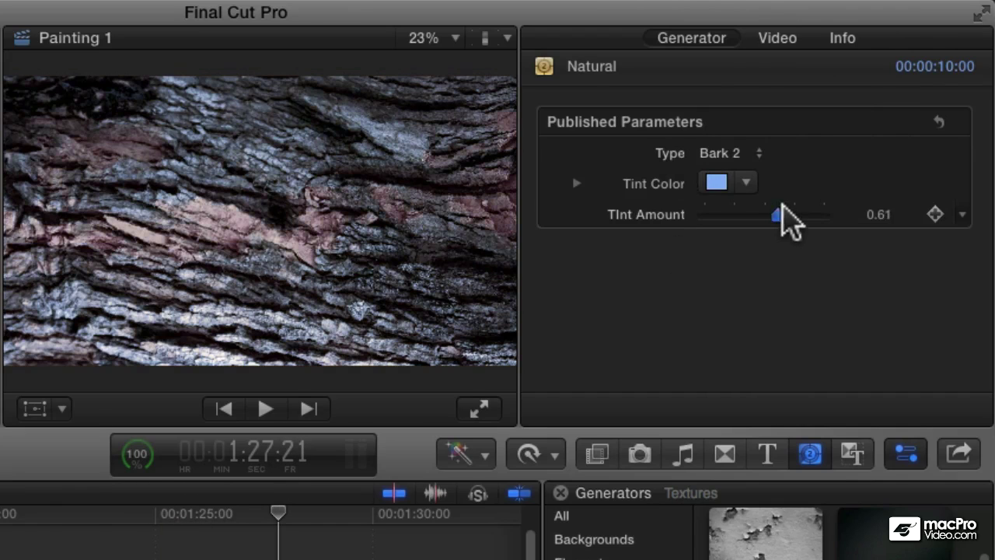
drag(779, 215, 815, 214)
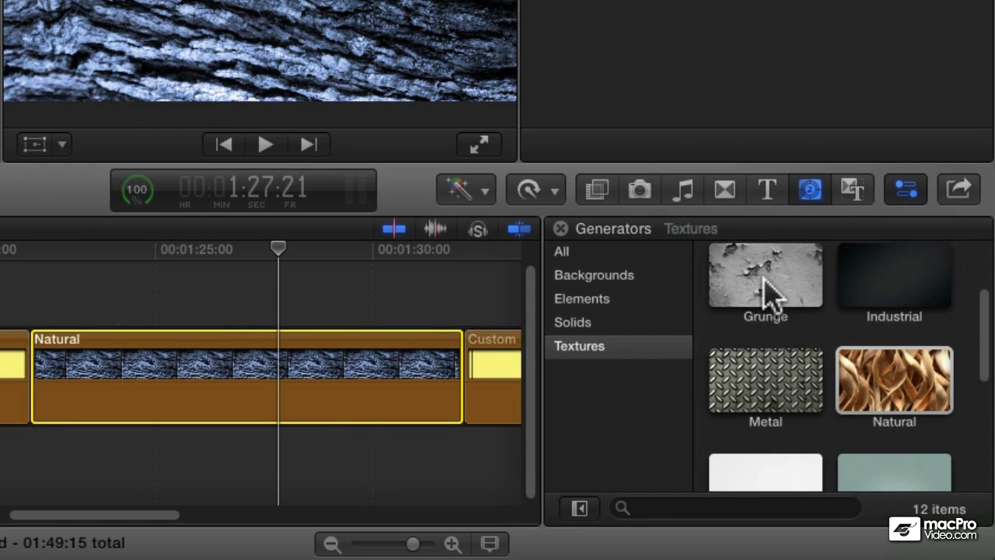
Preview the Grunge, Industrial, Fabric and Gradient textures, then place Gradient just before the Natural clip.
click(777, 287)
scroll(809, 311, up, 3)
click(853, 378)
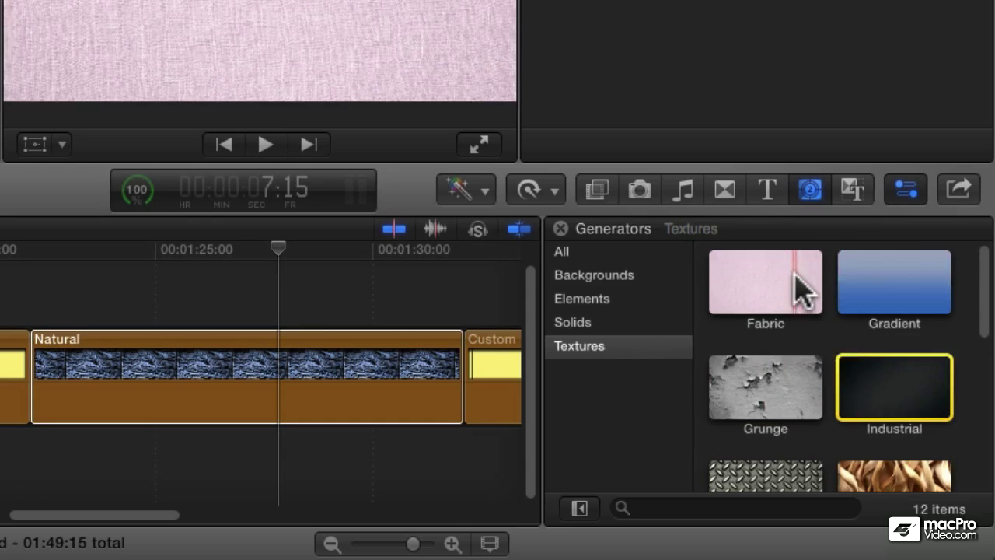
click(801, 291)
click(884, 283)
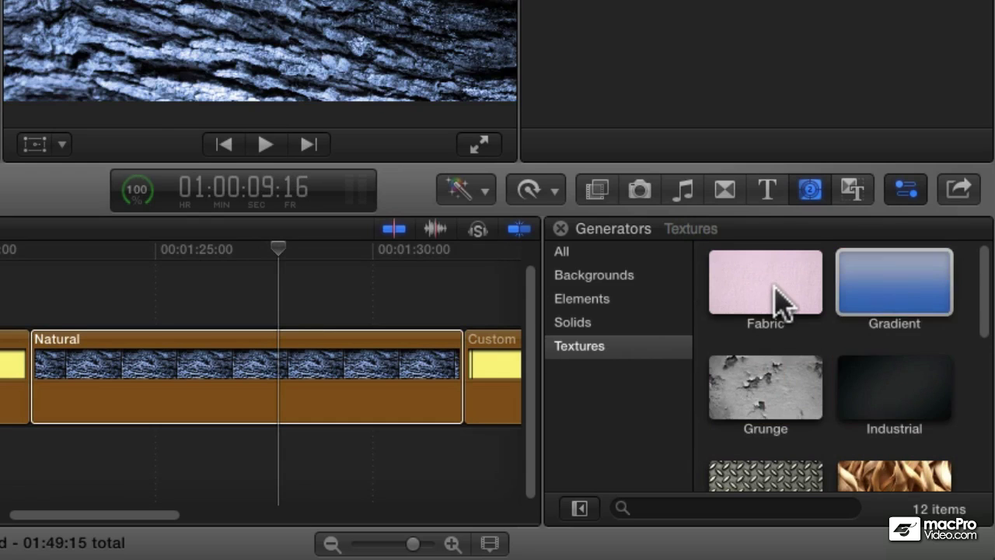
click(780, 299)
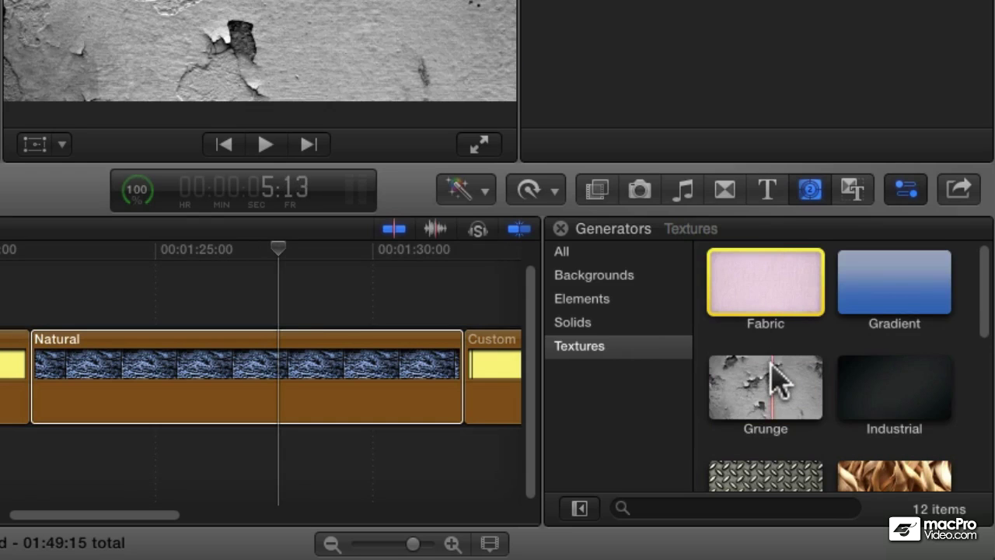
click(780, 389)
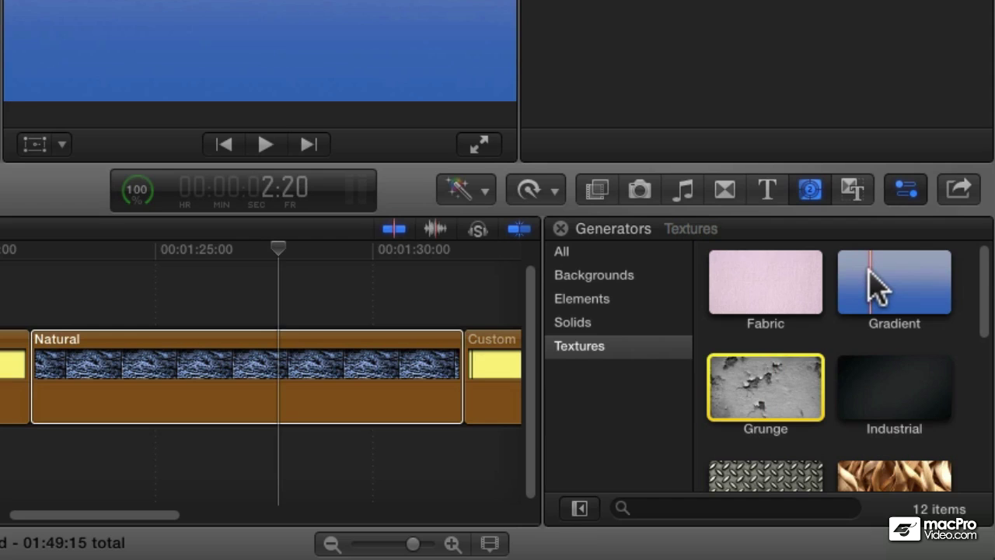
drag(871, 288, 252, 328)
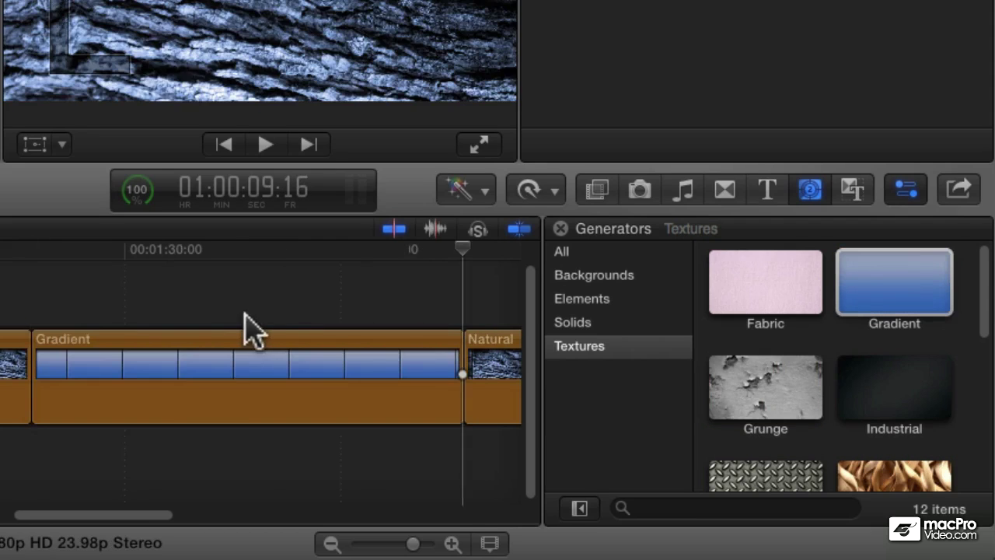
Move the Gradient points to 0.57/-0.3 and -0.75/0.4 and make Color 2 bright blue.
click(171, 356)
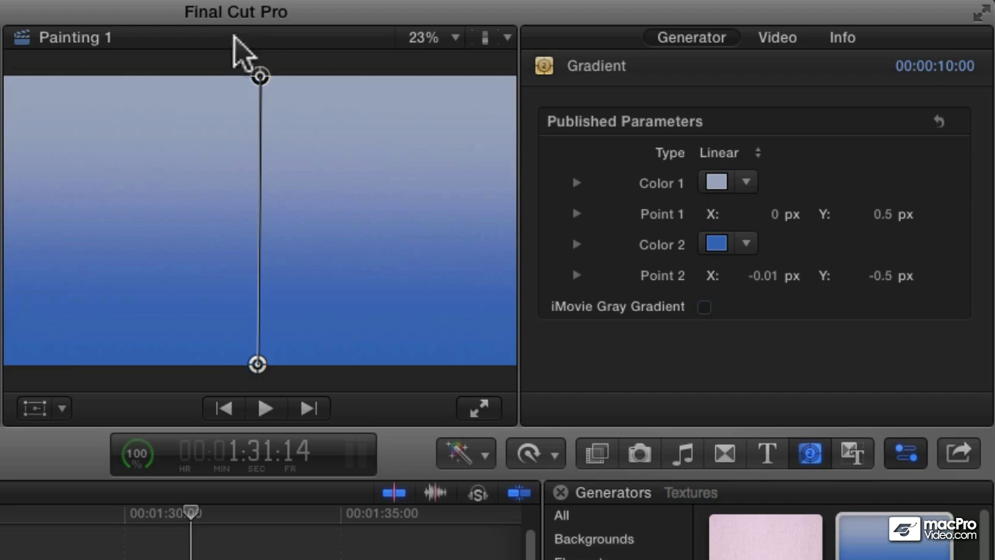
drag(255, 62, 403, 200)
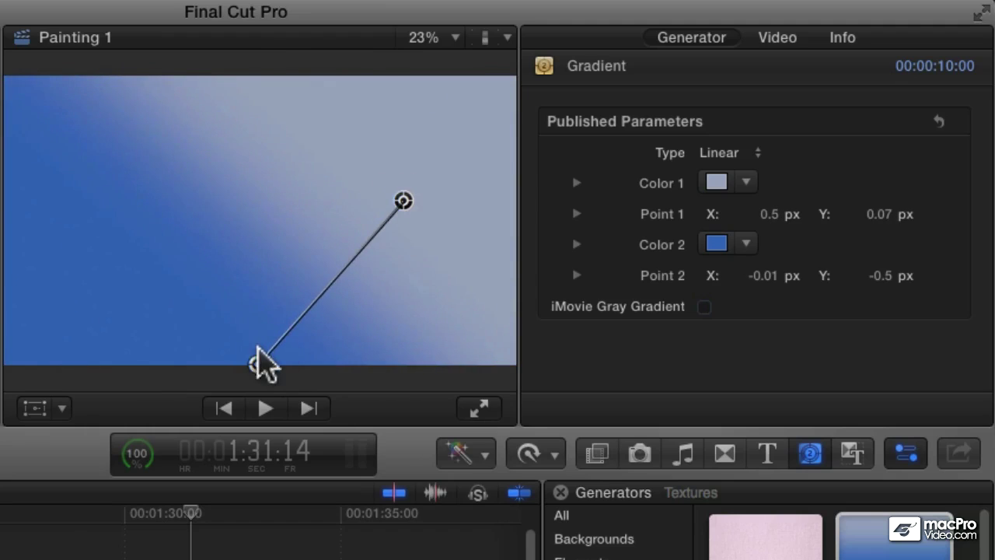
drag(259, 362, 43, 87)
drag(406, 203, 424, 305)
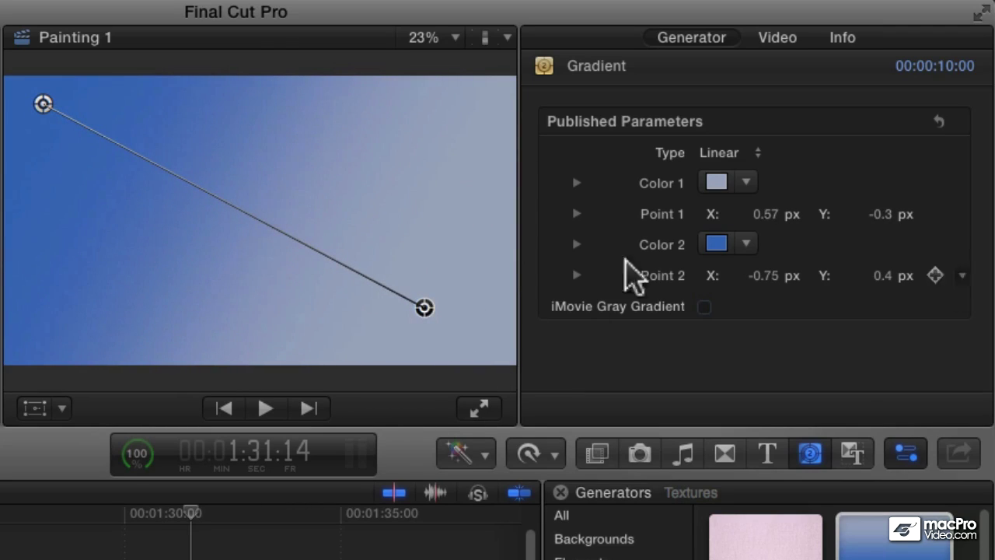
mouse_move(717, 245)
mouse_down()
mouse_move(733, 233)
mouse_move(721, 255)
mouse_up()
Make Color 1 yellow-green and switch the gradient Type to Radial.
click(725, 185)
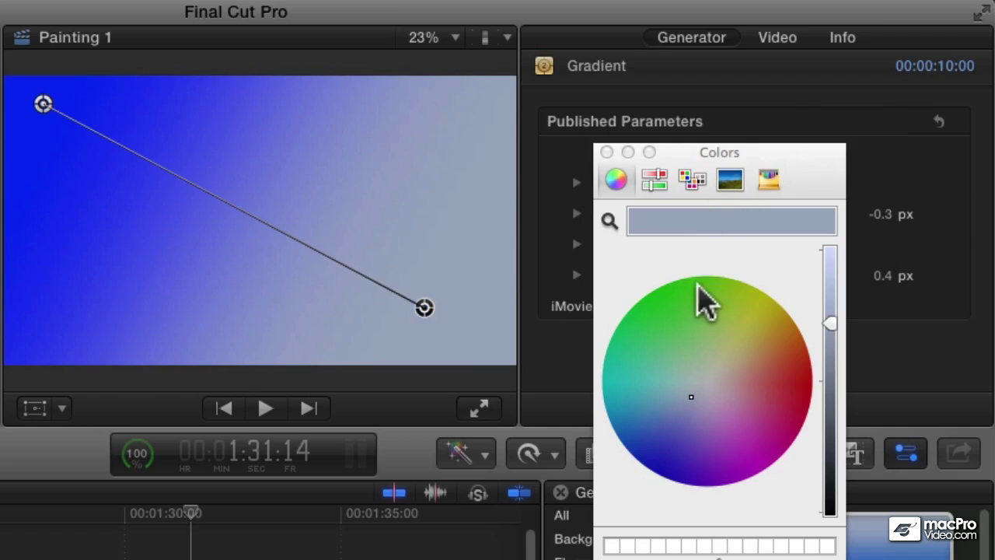
click(745, 295)
click(605, 151)
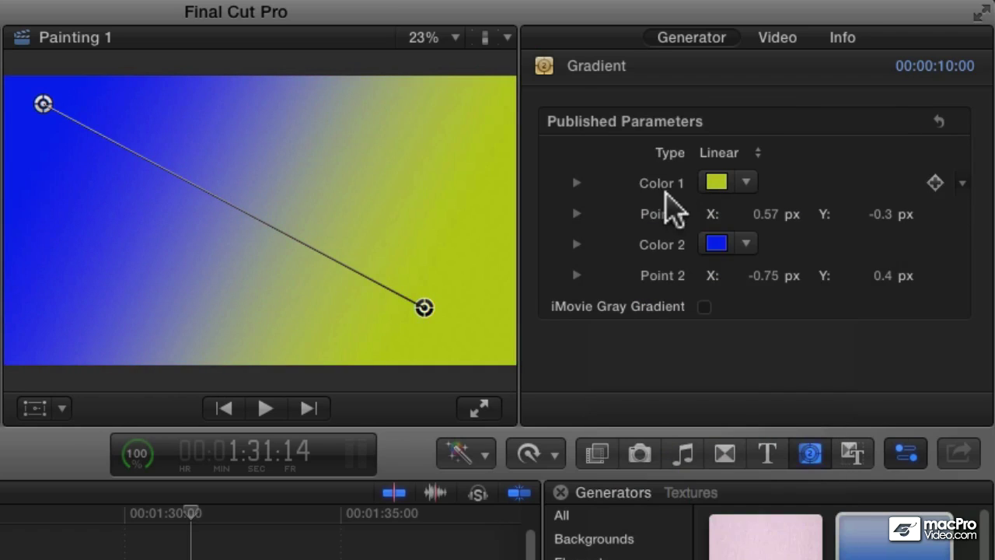
click(727, 152)
click(724, 152)
click(727, 153)
click(726, 173)
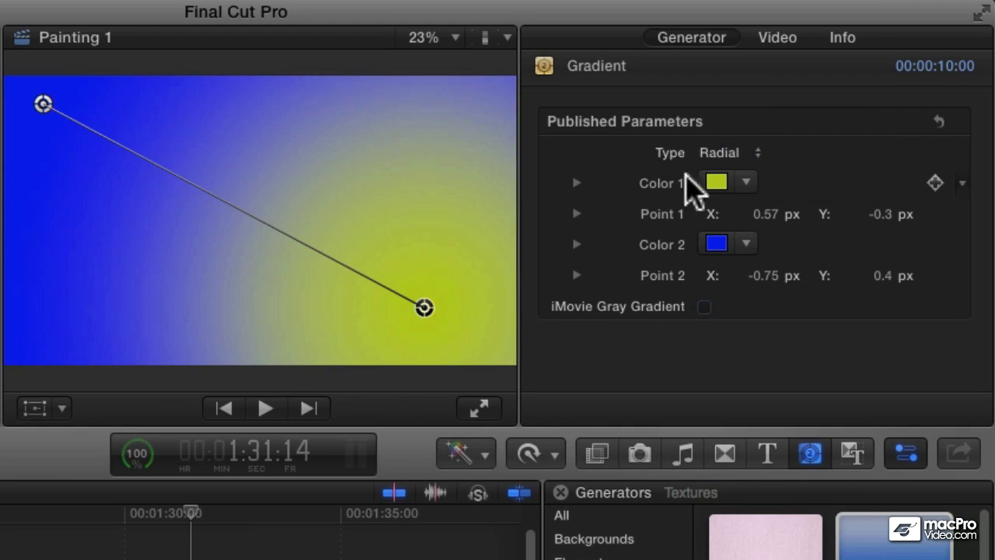
Move the radial points to 1.08/0.85 and -1.16/-0.64 and change Color 1 to light blue.
drag(422, 299, 354, 179)
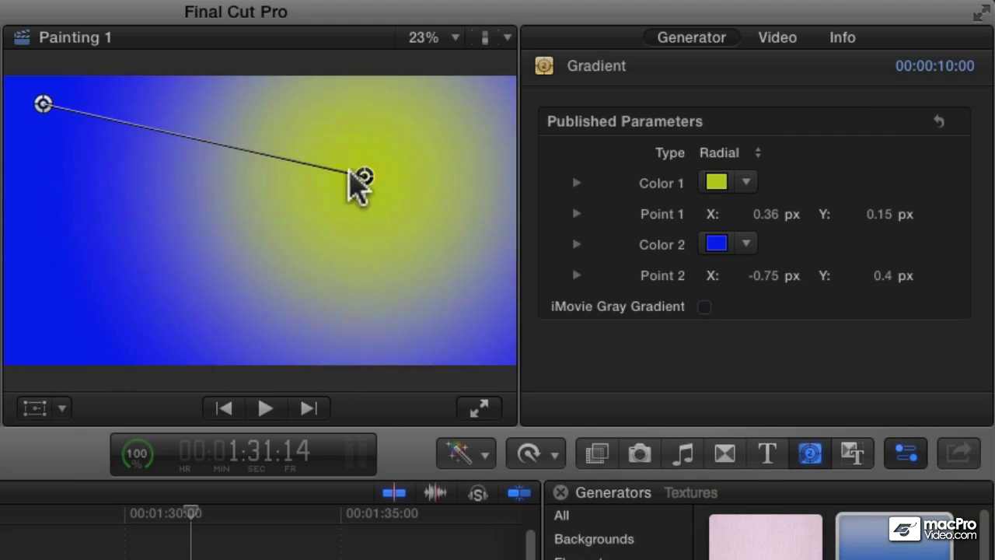
drag(43, 104, 35, 319)
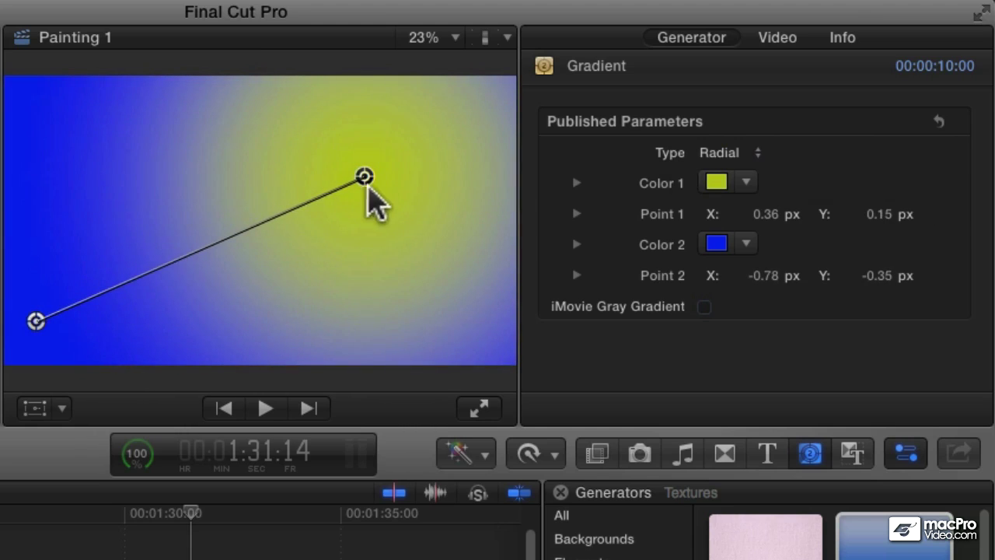
drag(367, 172, 512, 98)
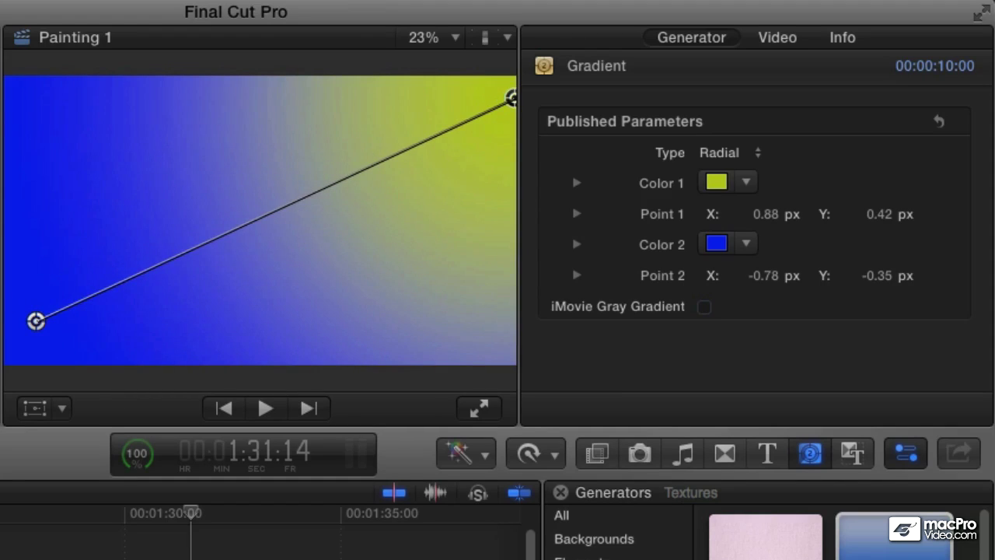
drag(35, 319, 2, 402)
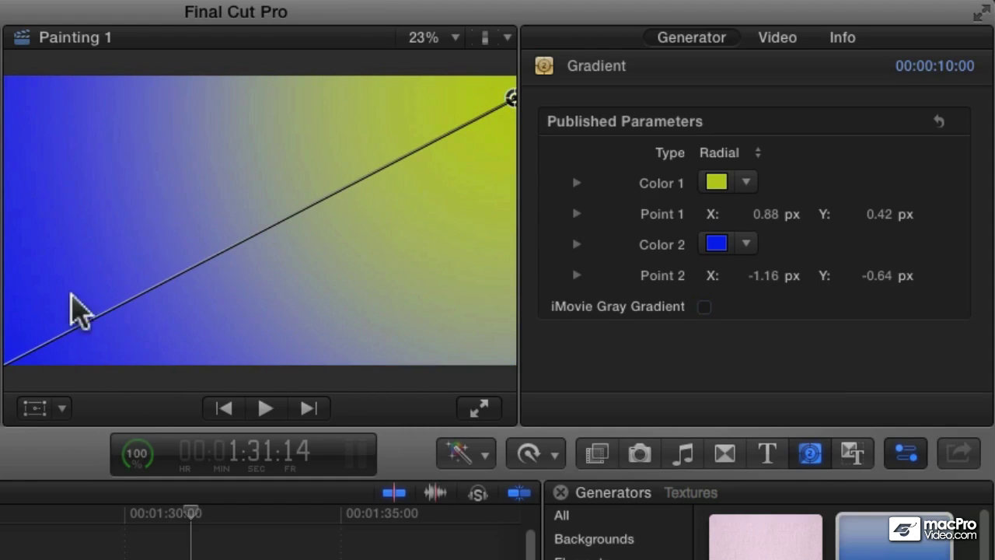
drag(745, 181, 767, 337)
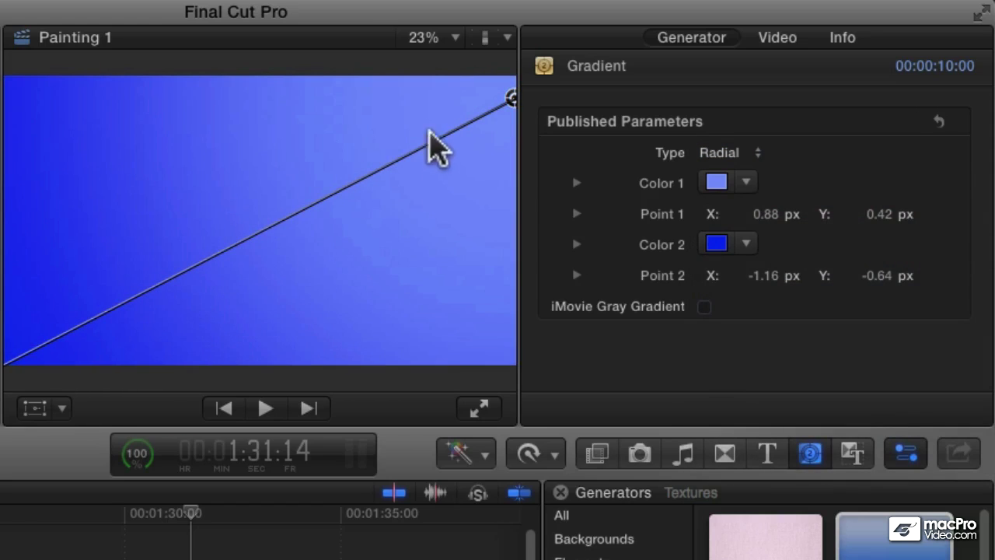
drag(535, 93, 675, 54)
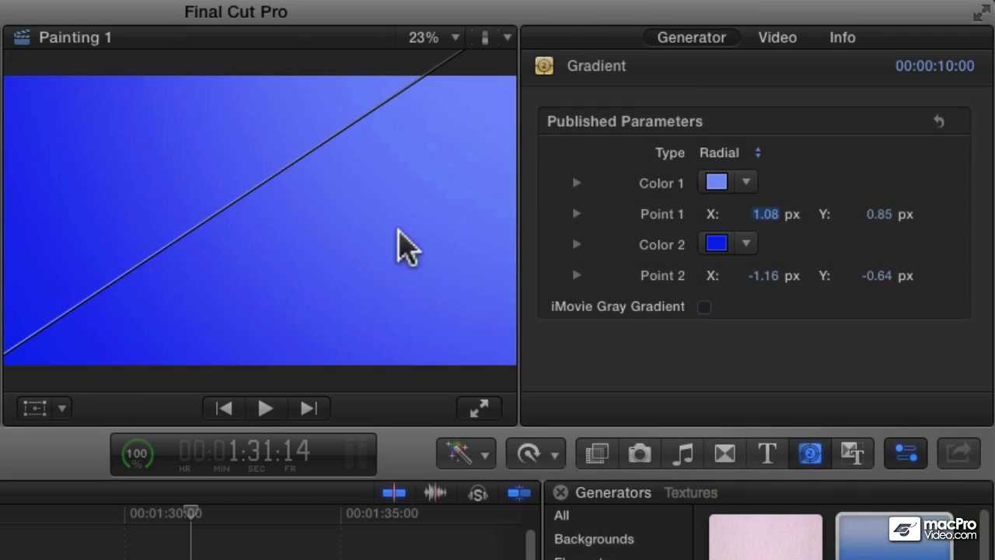
Show the Gradient clip's Video inspector and review its Transform, Crop, Distort and Compositing settings.
click(780, 43)
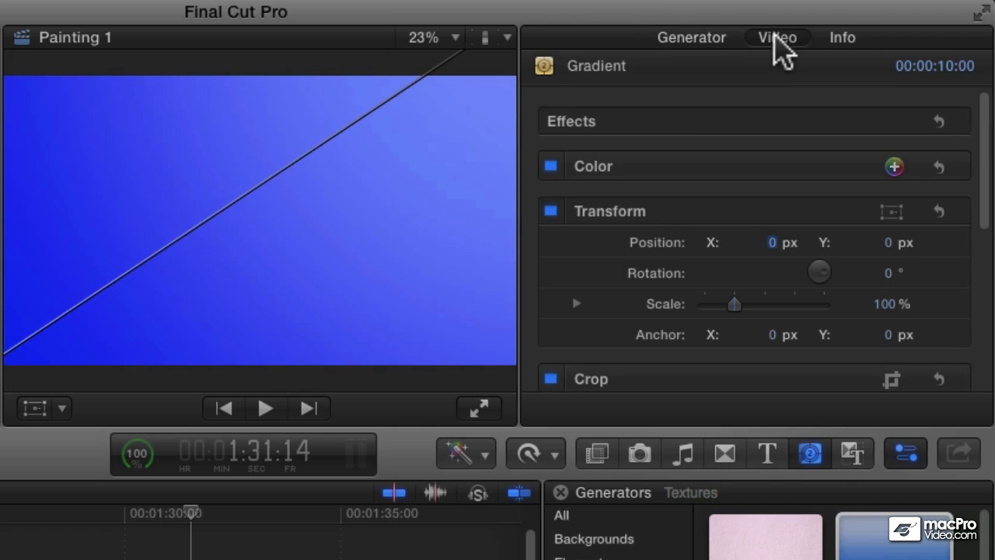
scroll(645, 208, down, 2)
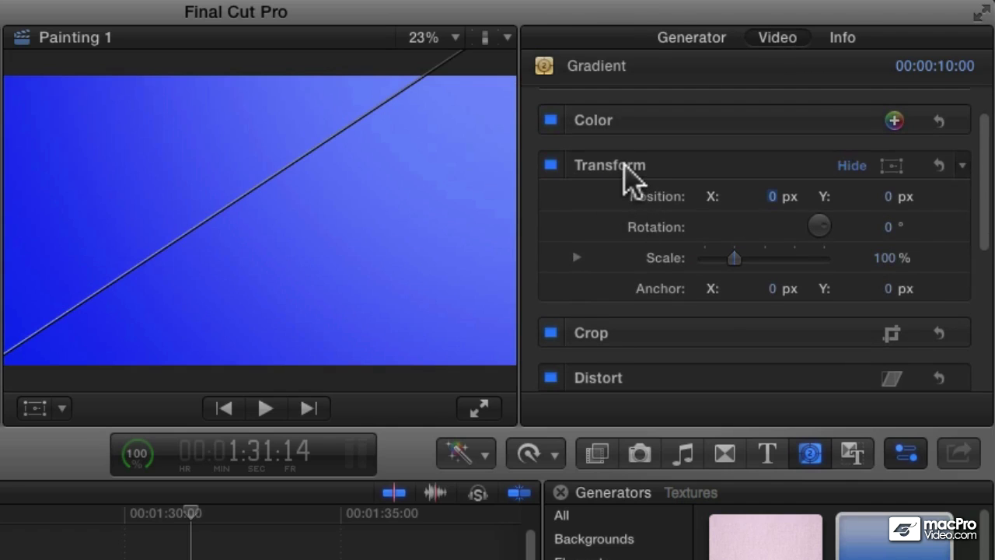
scroll(628, 177, down, 6)
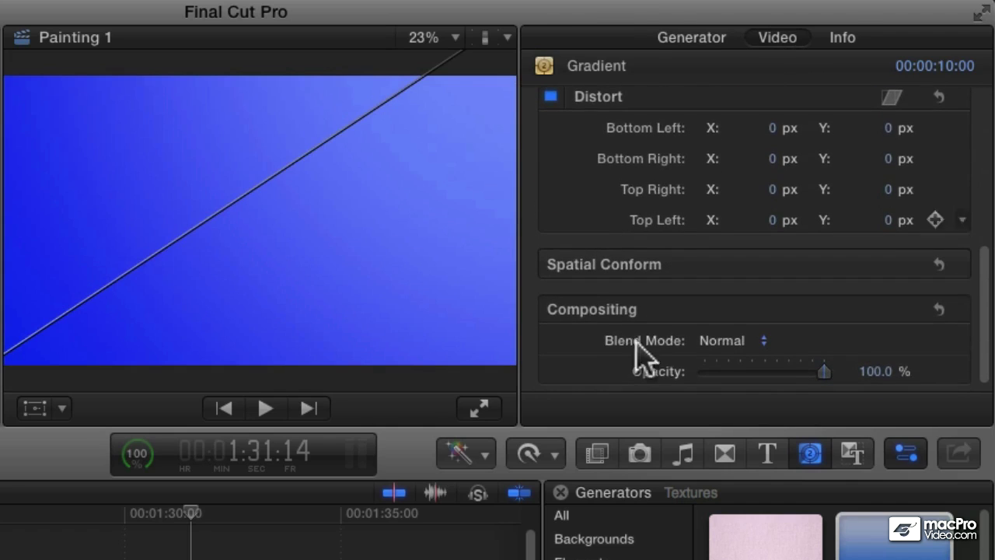
scroll(767, 282, down, 1)
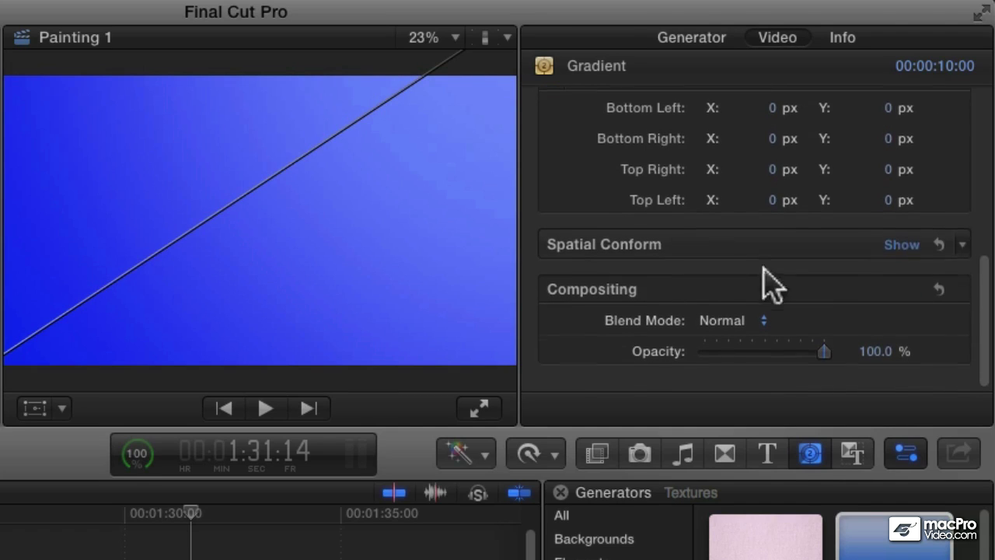
mouse_move(823, 369)
mouse_down()
mouse_move(696, 363)
mouse_move(825, 365)
mouse_up()
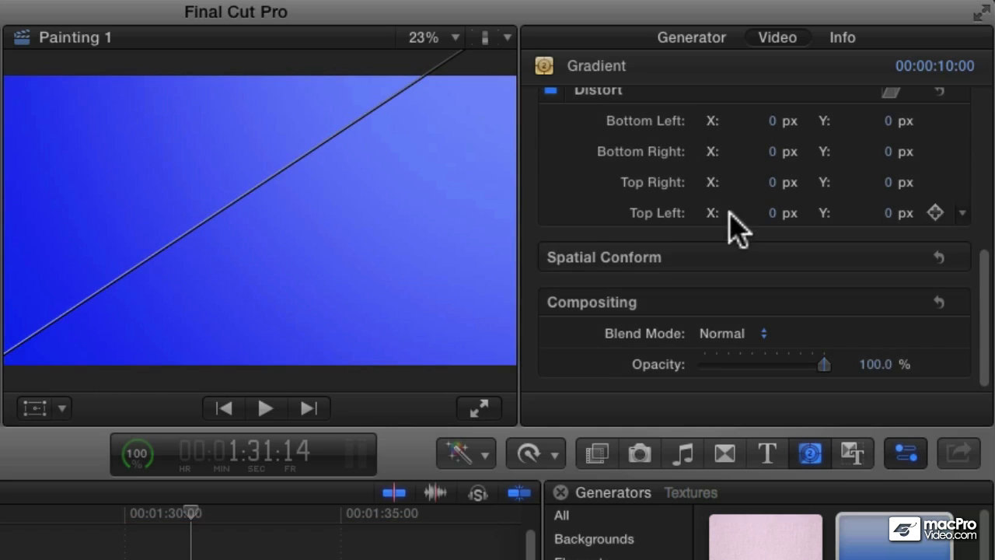
scroll(719, 151, up, 5)
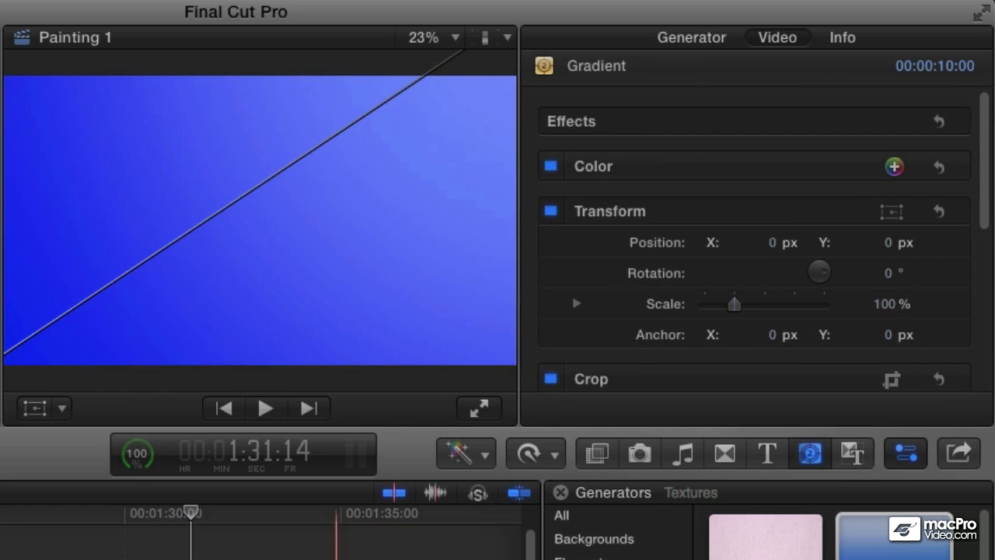